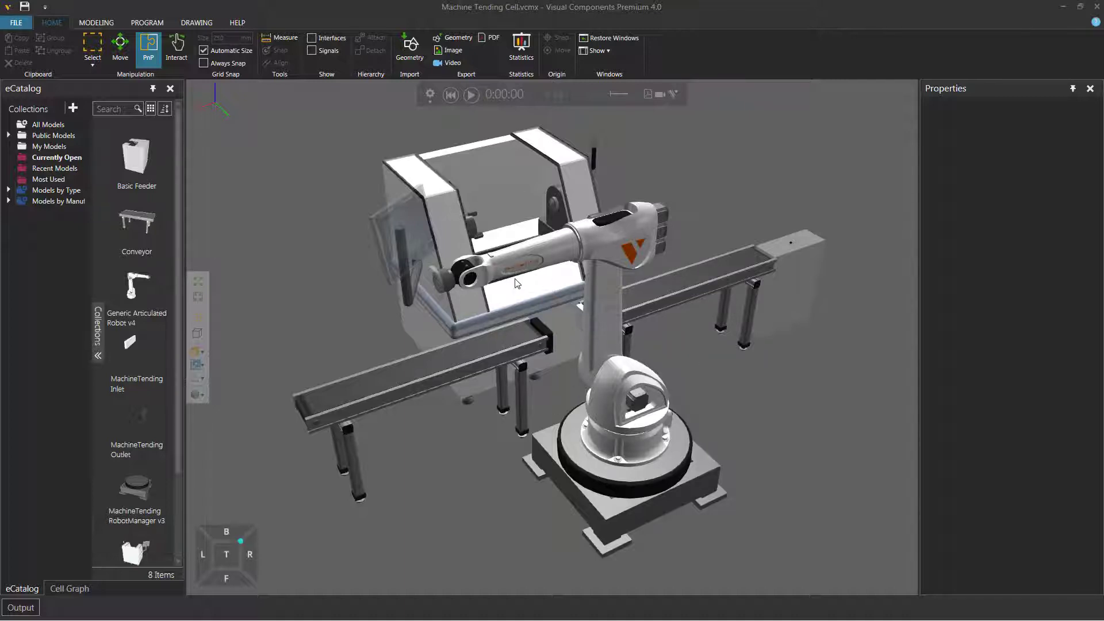
- Orbit the camera to view the Machine Tending Cell from its far side
right_click_drag(732, 345, 651, 340)
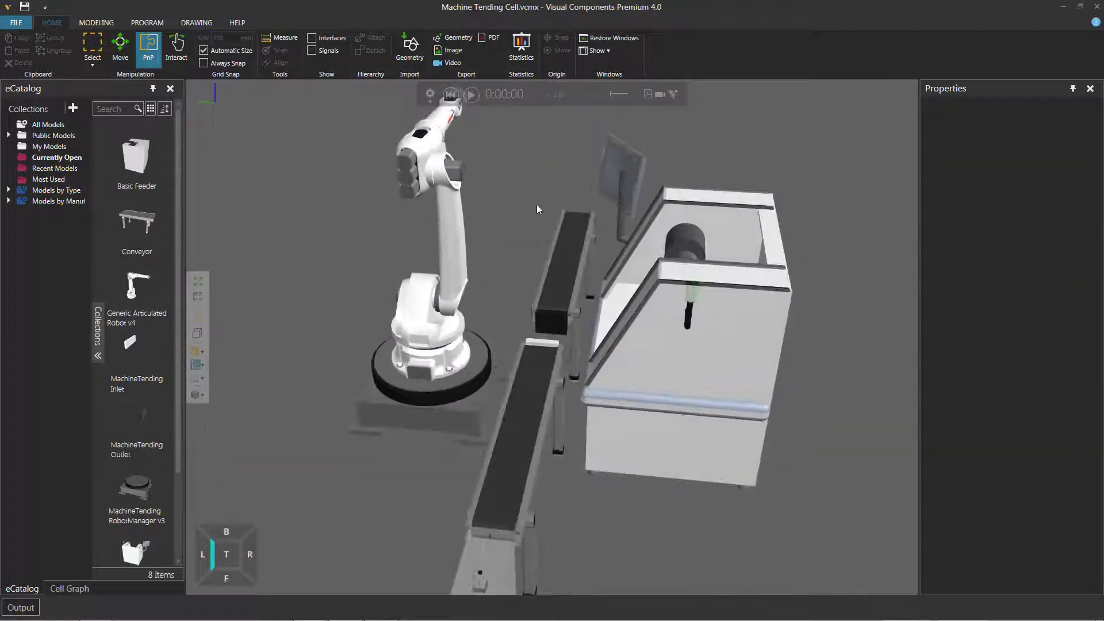
- Clear the layout and reopen Machine Tending Cell.vcmx from Recent Documents
key("ctrl+n")
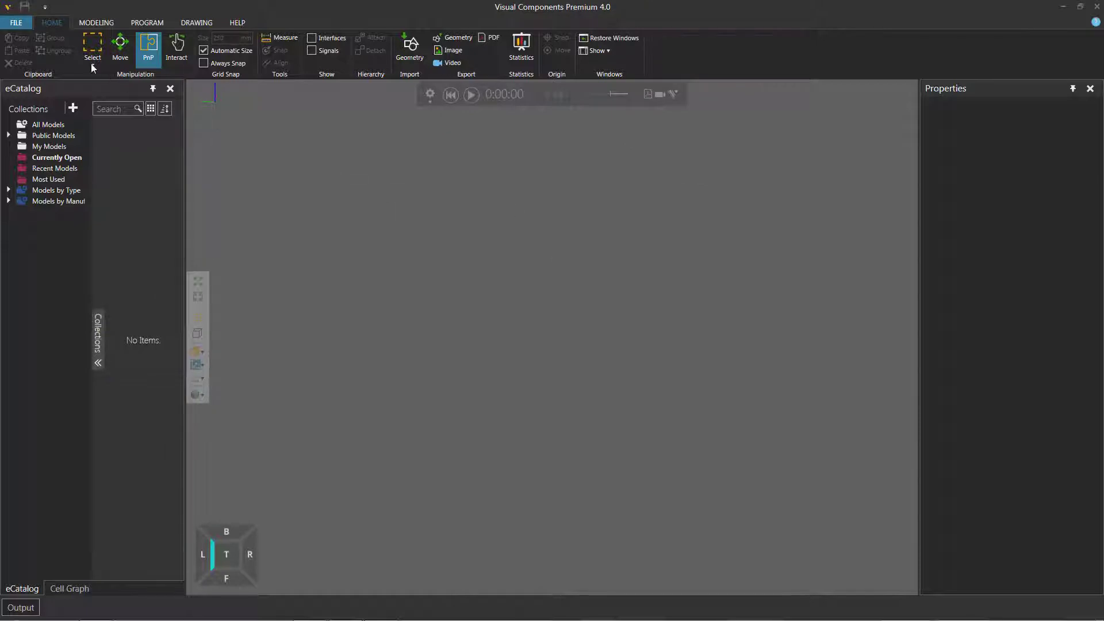
left_click(17, 23)
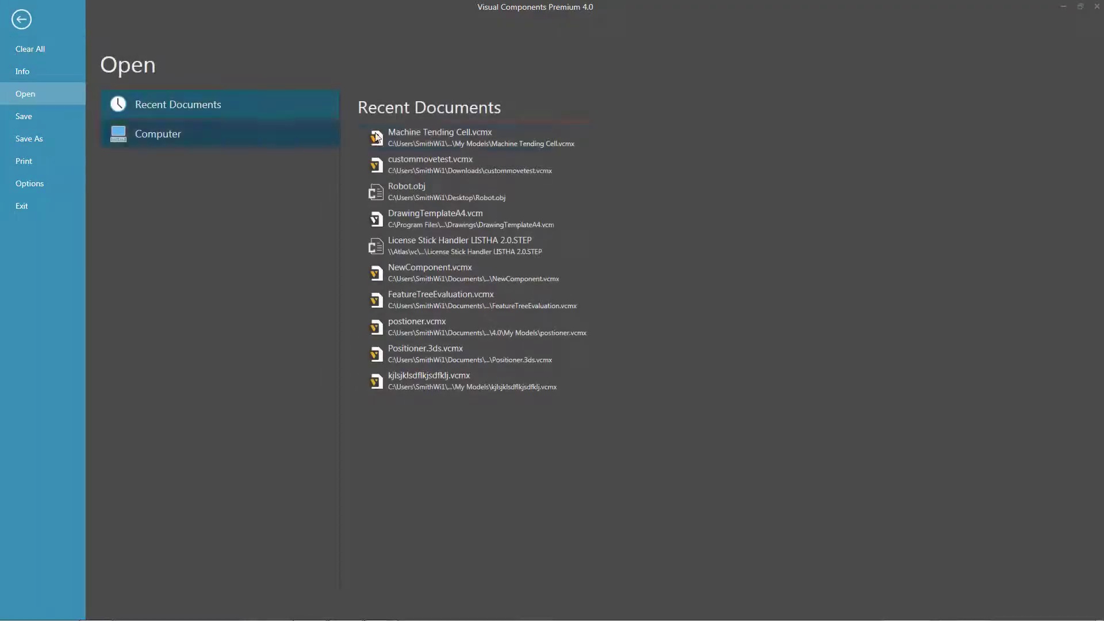
left_click(432, 141)
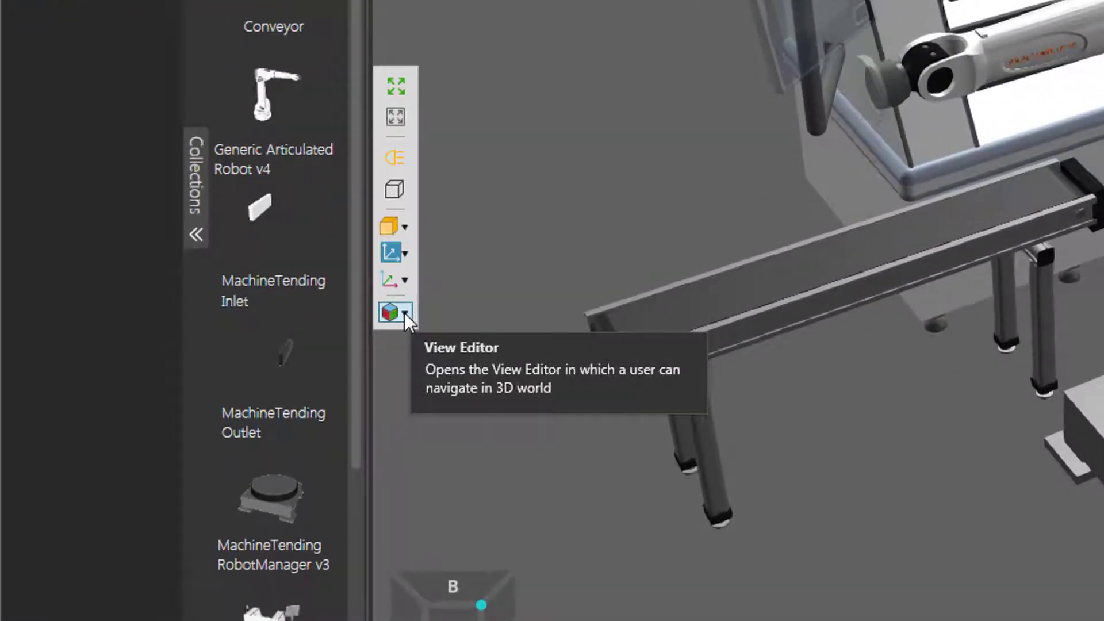
- Save the current camera angle in the View Editor as a view named 'Default'
left_click(404, 313)
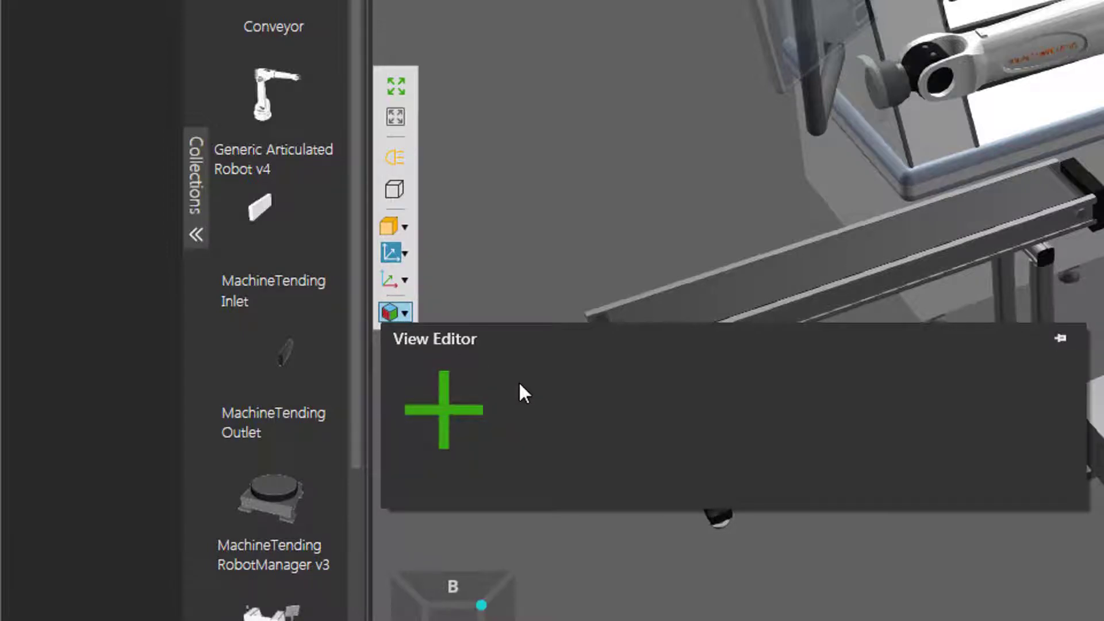
left_click(444, 414)
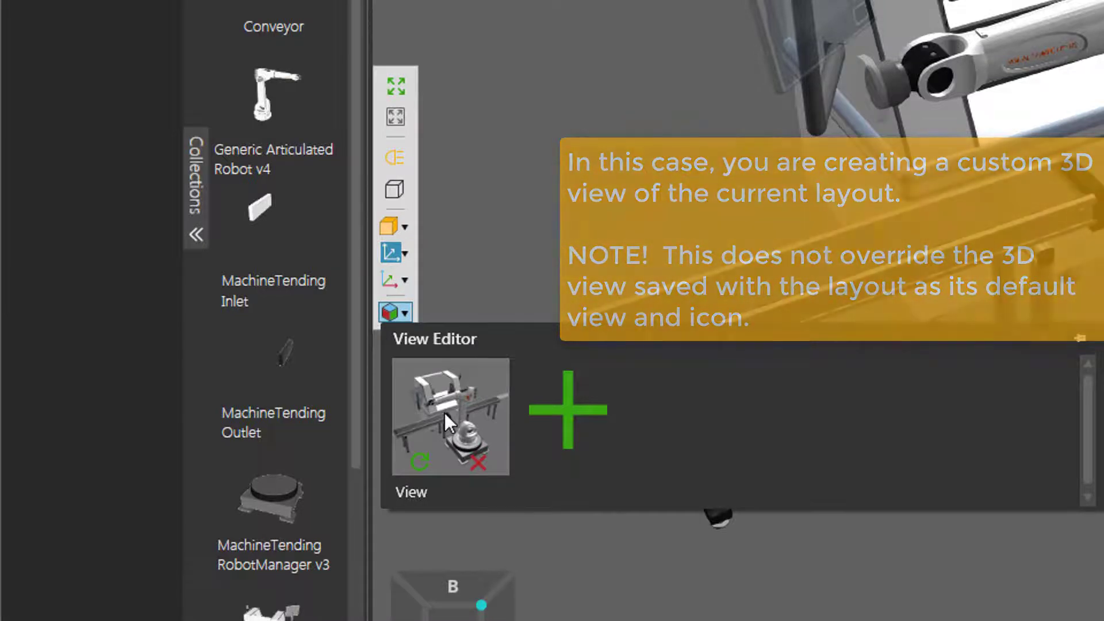
left_click(423, 491)
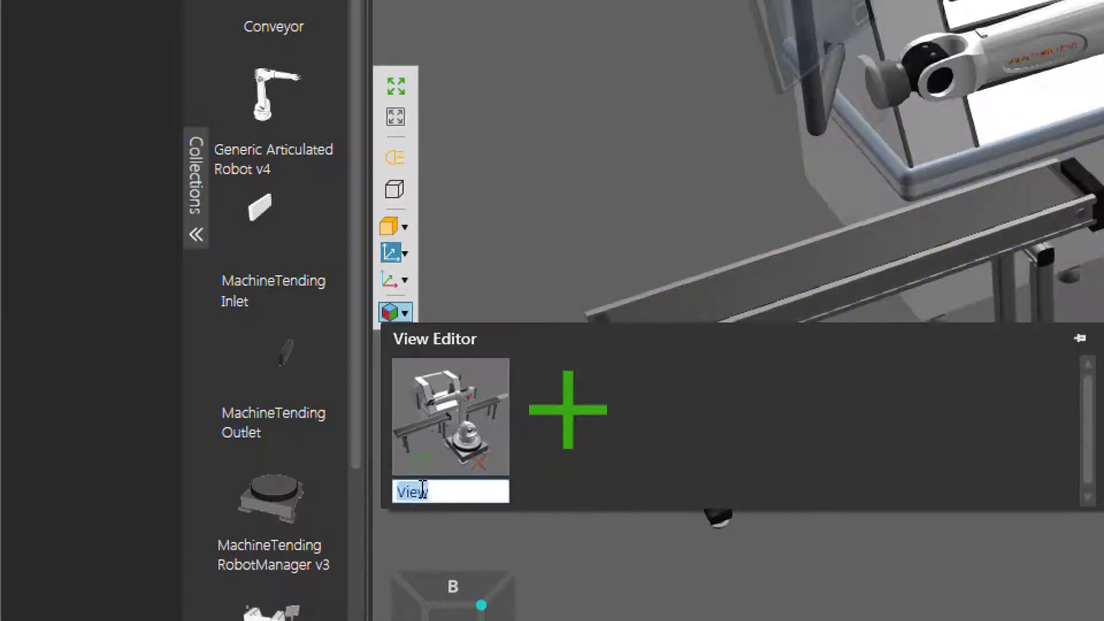
left_click(423, 491)
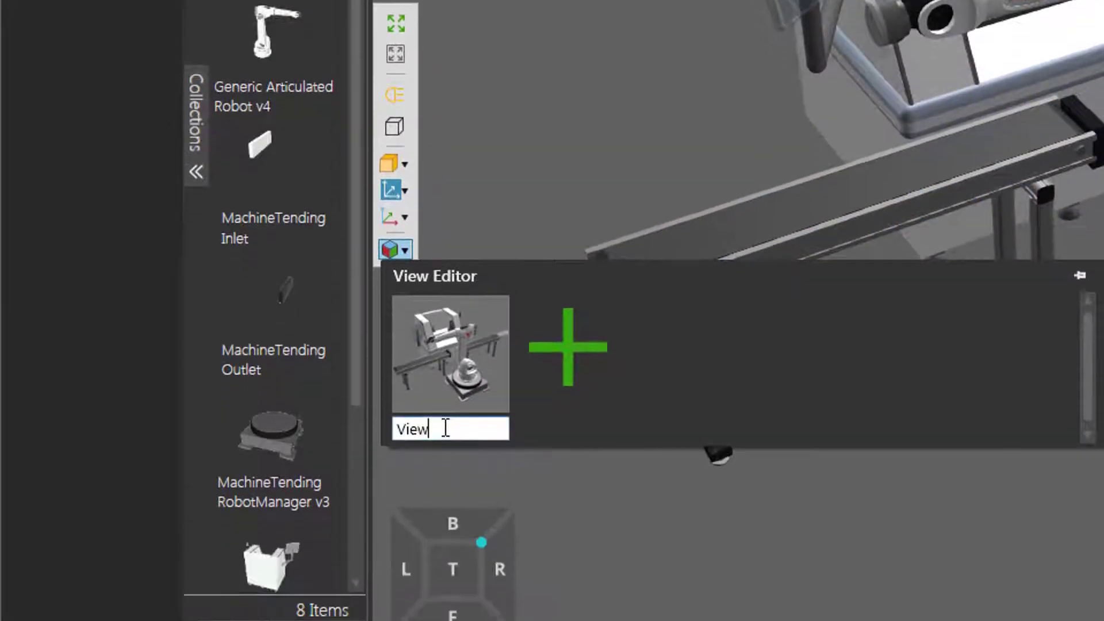
key("BackSpace")
key("BackSpace")
key("BackSpace")
key("BackSpace")
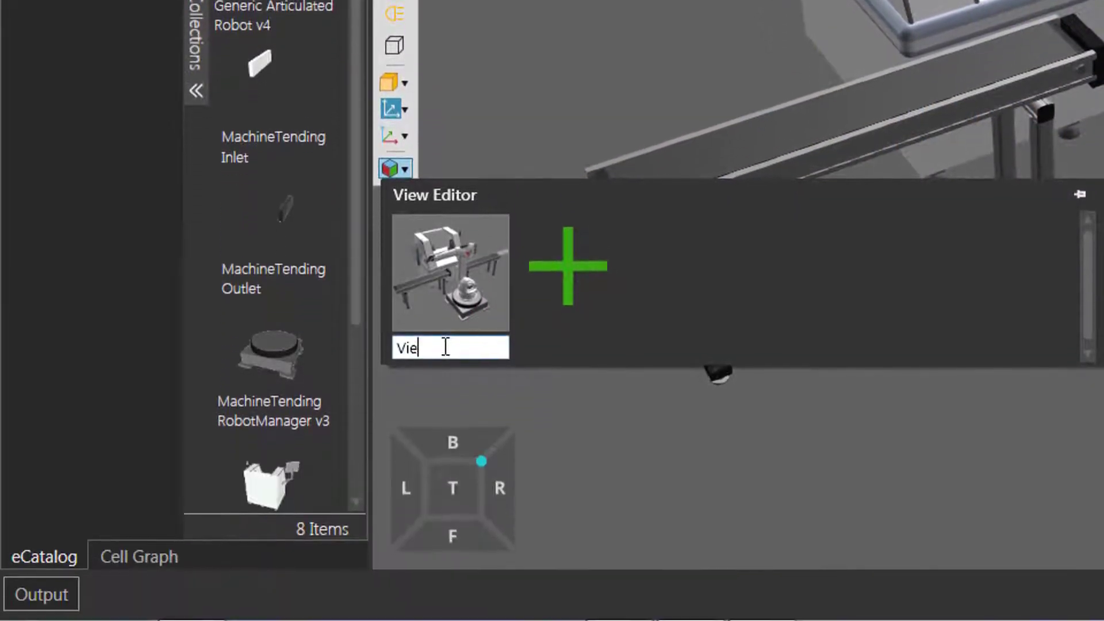
type("Default")
key("Return")
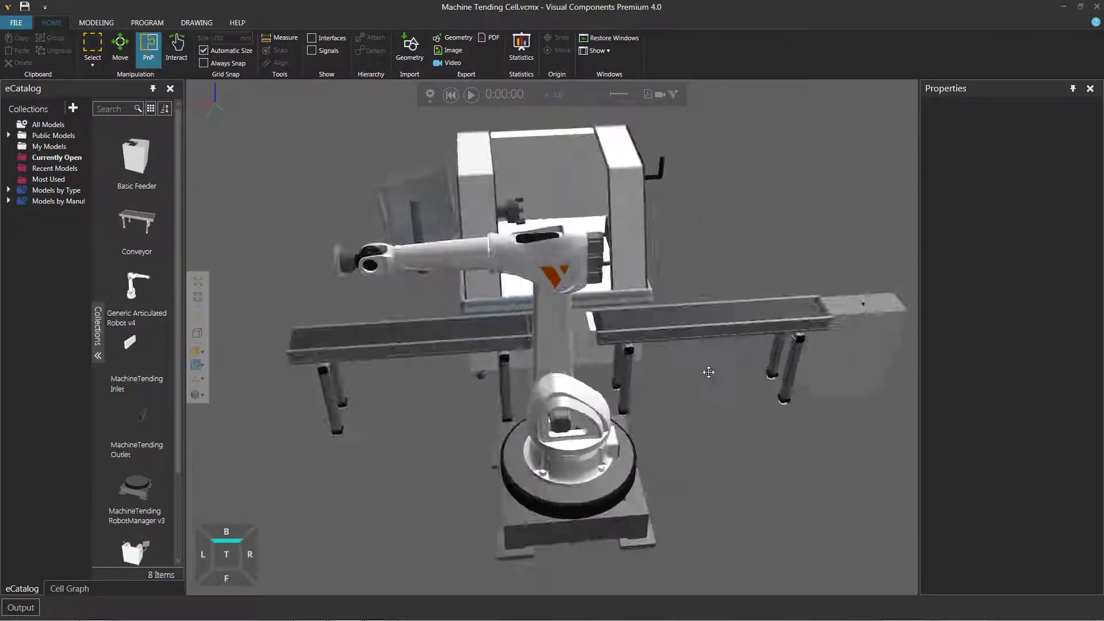
- Save the layout from a front-left angle, then clear and reopen Machine Tending Cell.vcmx
right_click_drag(708, 372, 516, 299)
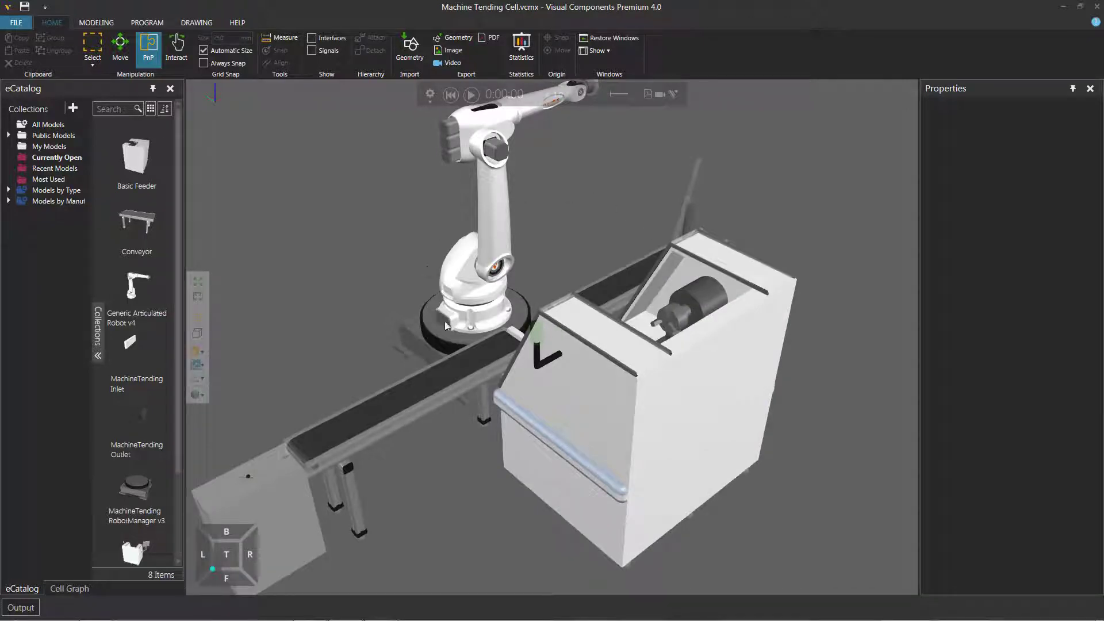
left_click(25, 8)
key("ctrl+n")
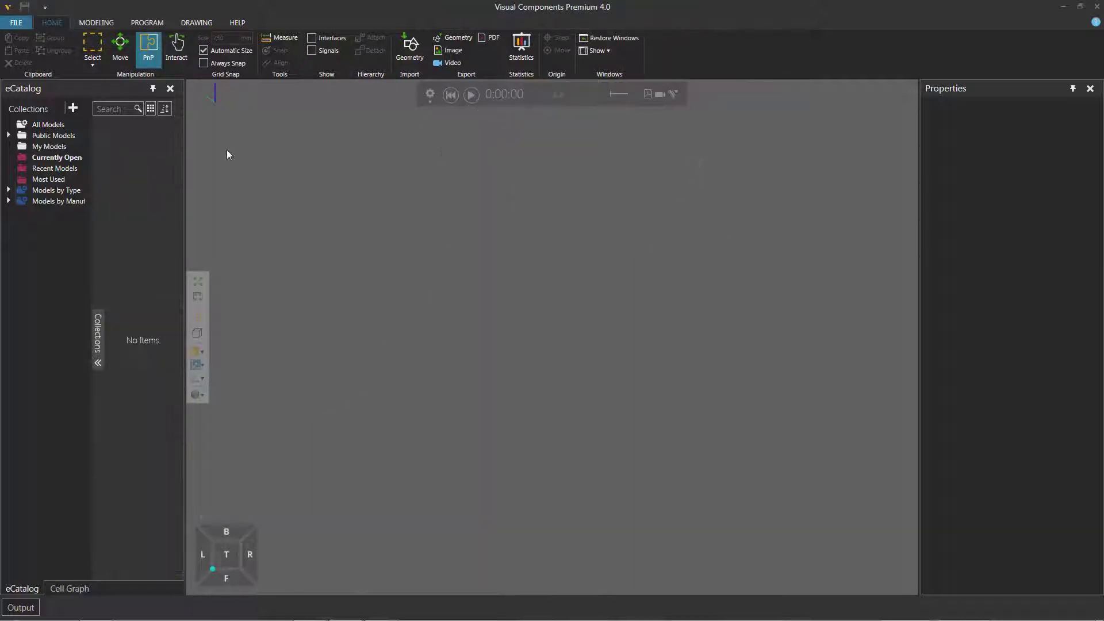
left_click(21, 22)
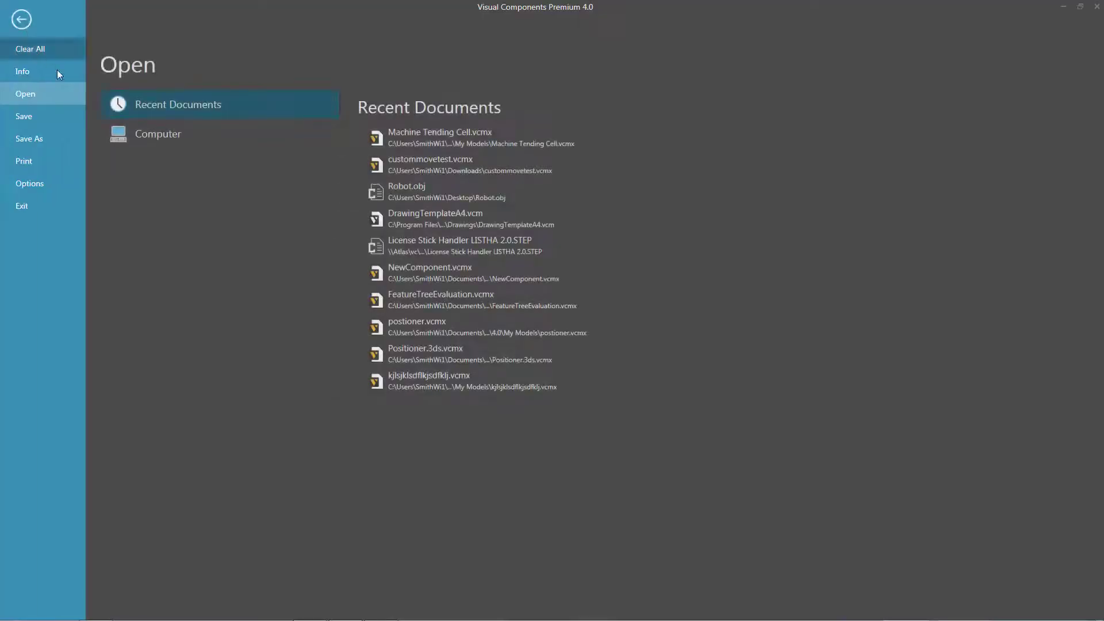
left_click(404, 140)
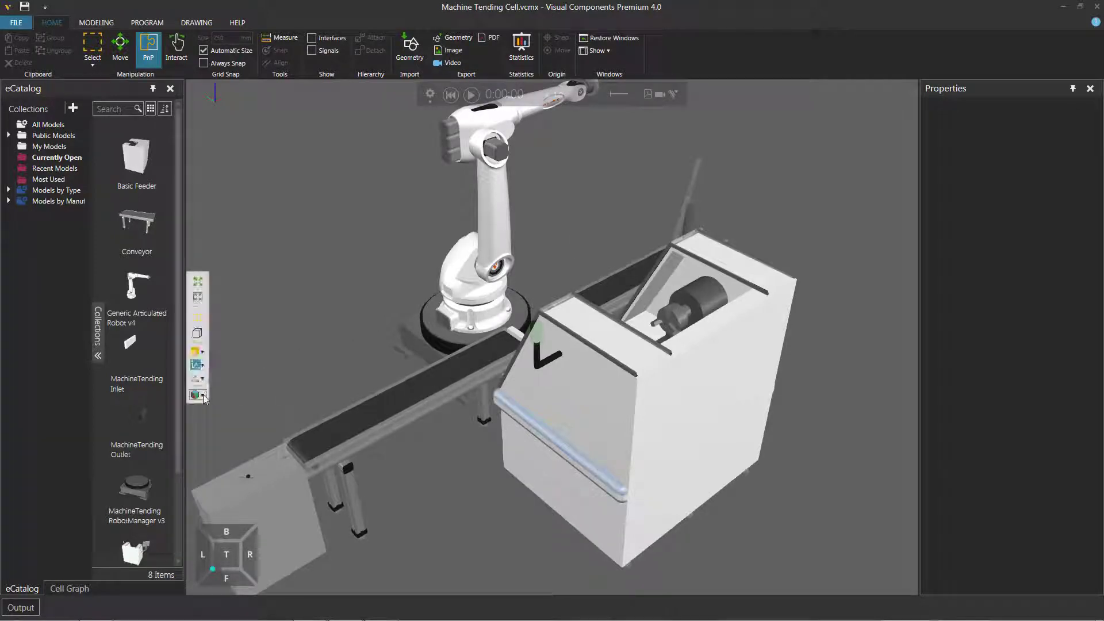
- Restore the camera to the saved Default view and close the views list
left_click(196, 394)
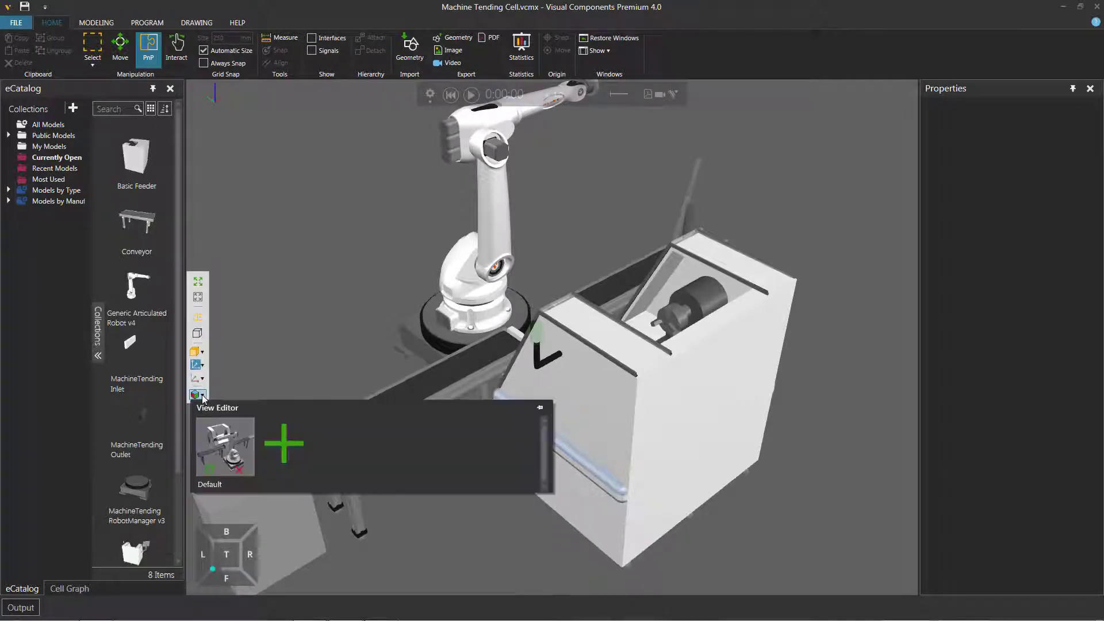
left_click(219, 436)
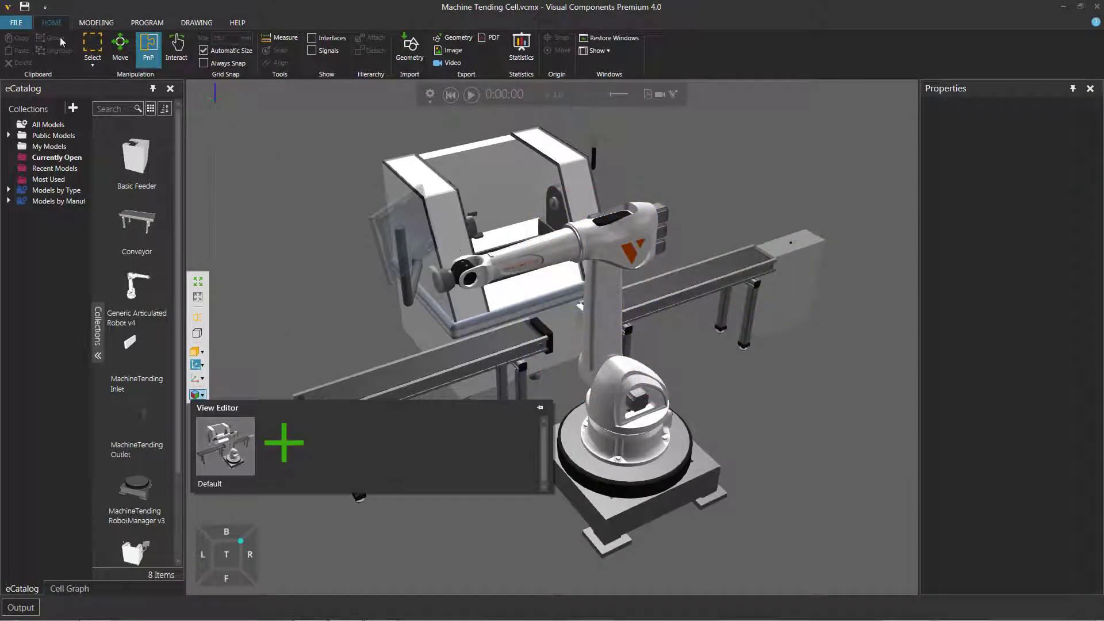
left_click(26, 8)
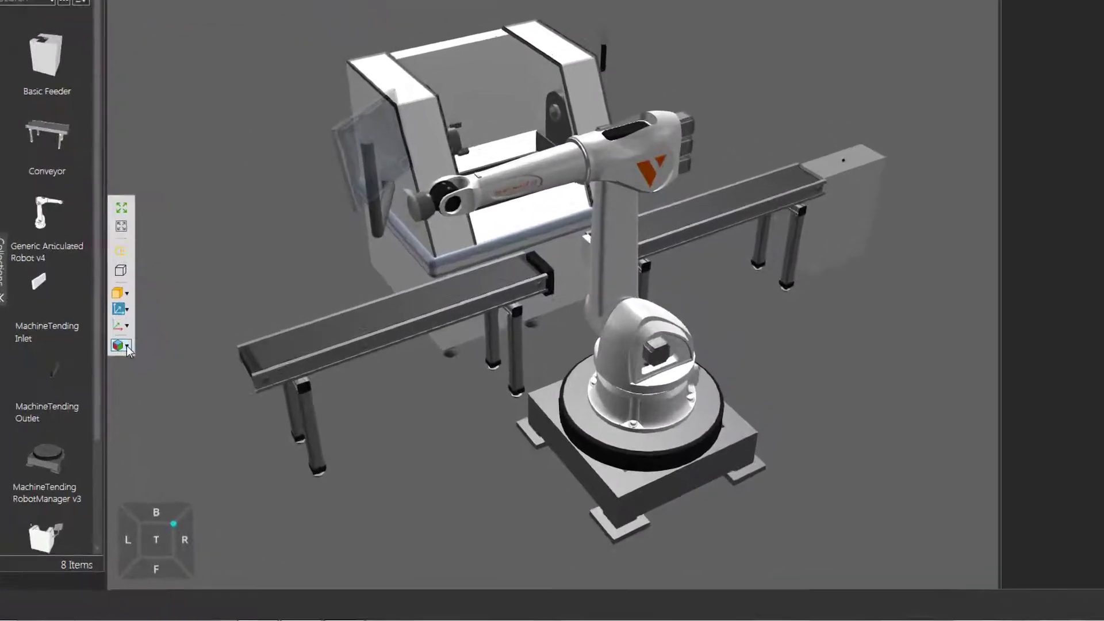
- Pin the View Editor open and set a top-down, zoomed close-up of the machine
left_click(201, 395)
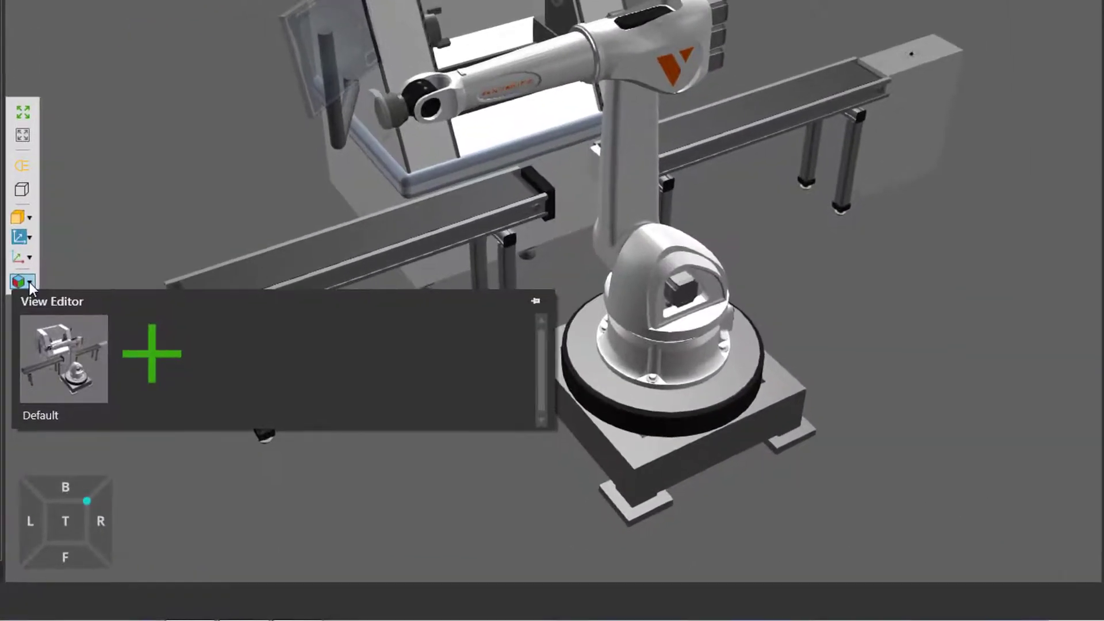
left_click(534, 300)
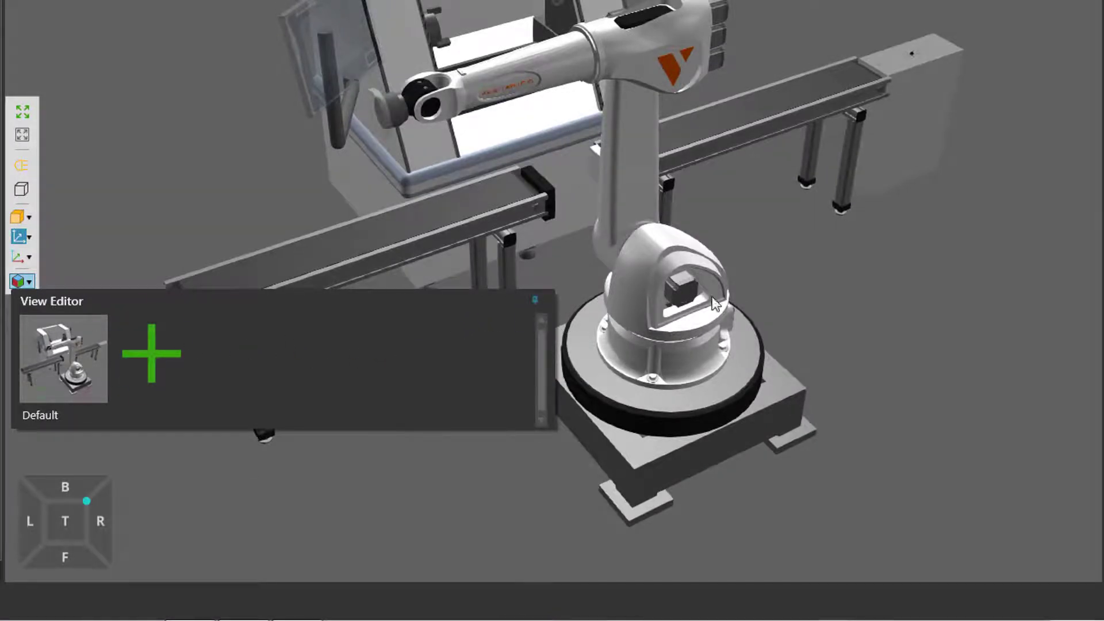
right_click_drag(716, 305, 803, 279)
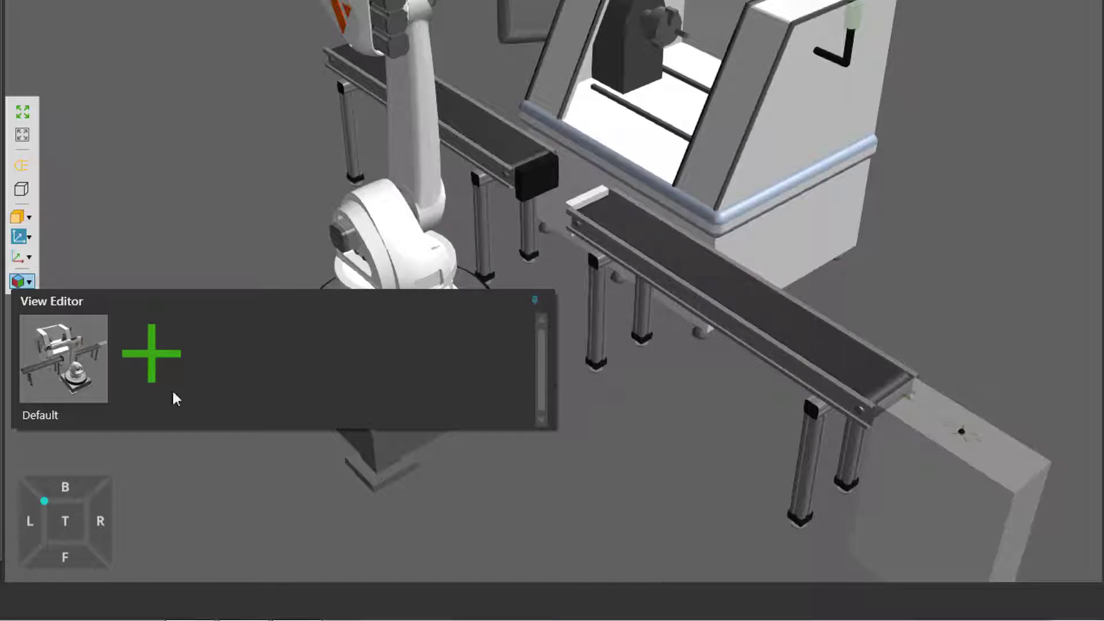
left_click(65, 521)
middle_click_drag(624, 215, 582, 181)
scroll(581, 181, "up", 2)
scroll(581, 181, "up", 3)
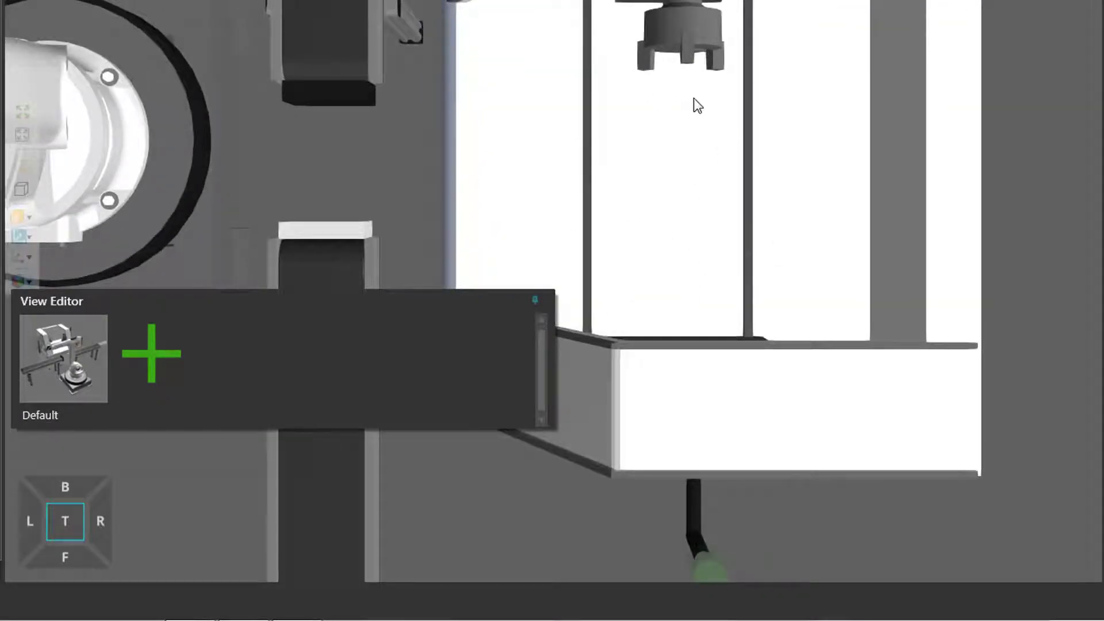
- Add the top-down close-up as a new view named 'Top View of Machine'
left_click(157, 354)
double_click(140, 413)
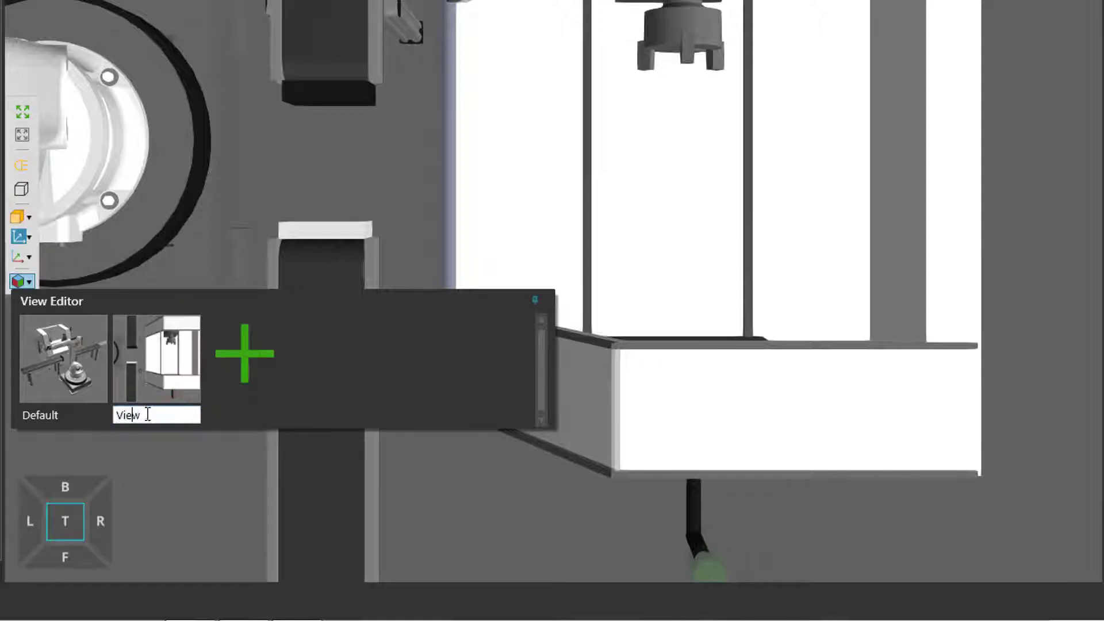
left_click(147, 436)
left_click_drag(153, 415, 97, 413)
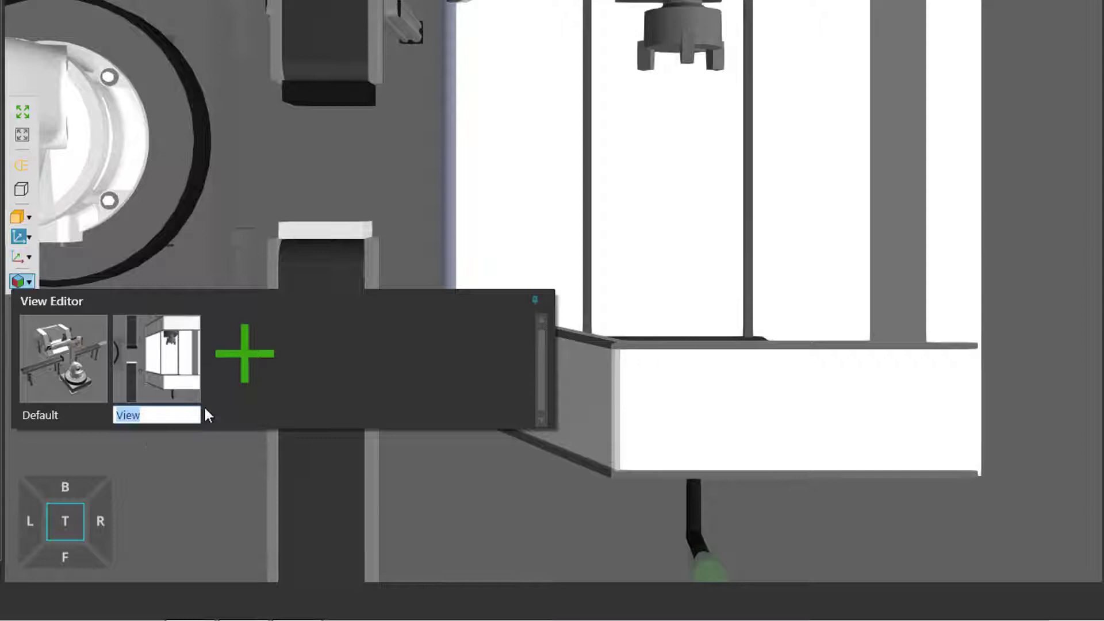
type("Top ")
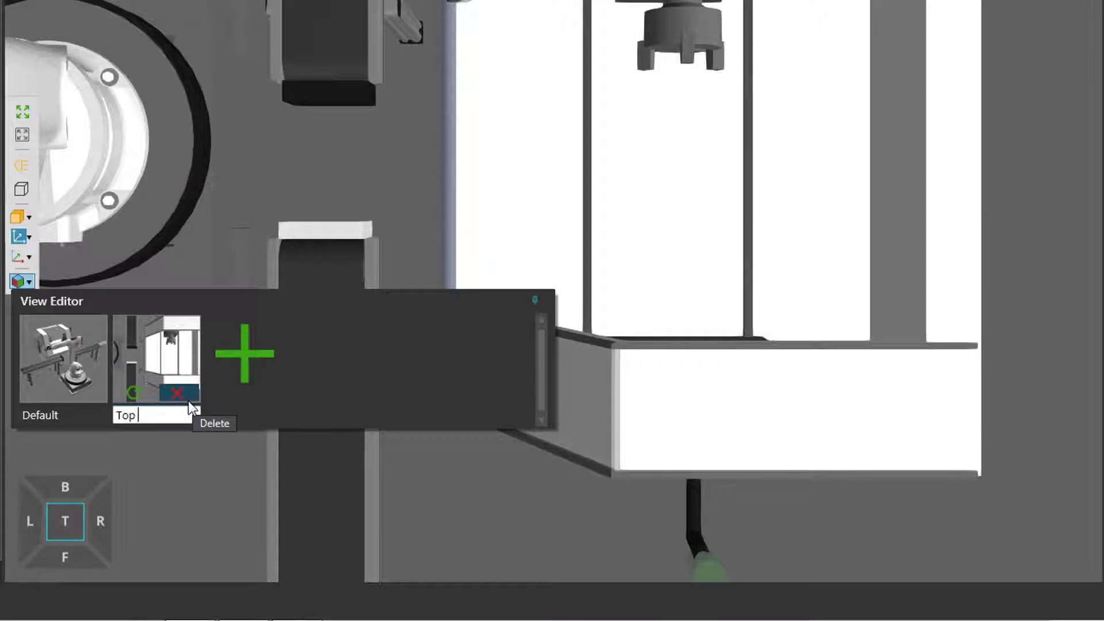
type("View of Machine")
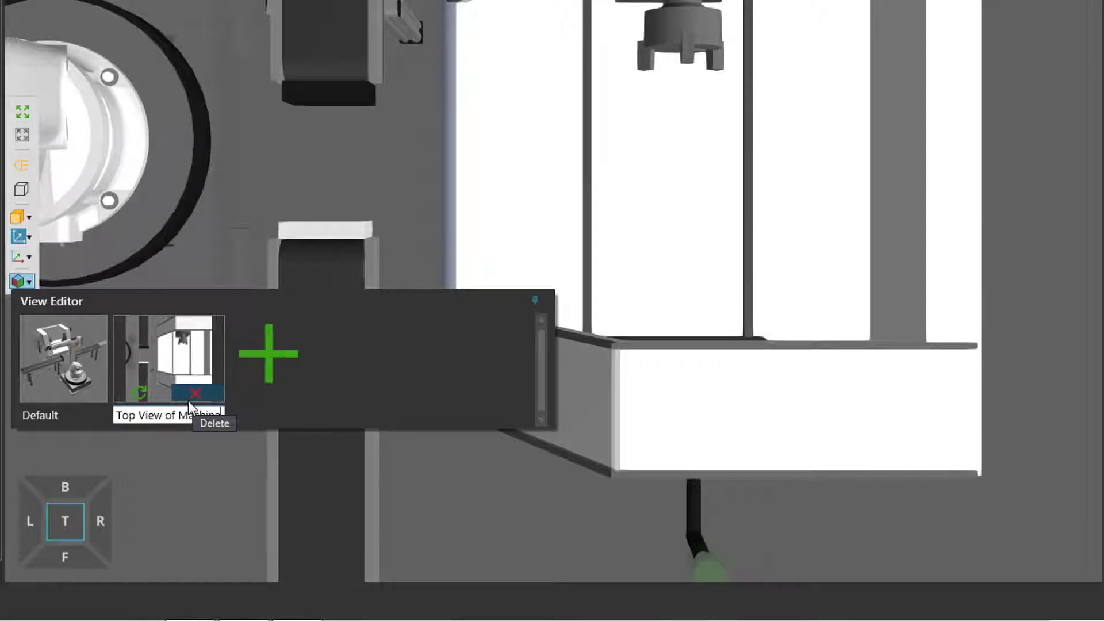
key("Return")
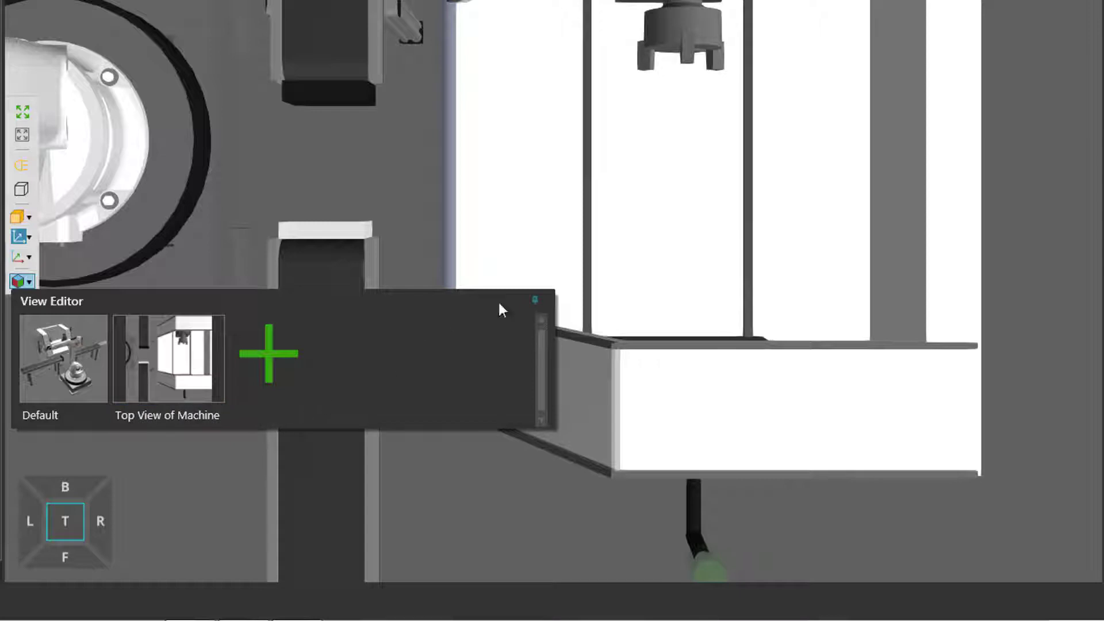
- Orbit to new angles, recall Top View of Machine, then switch back to the Default view
right_click_drag(429, 213, 468, 181)
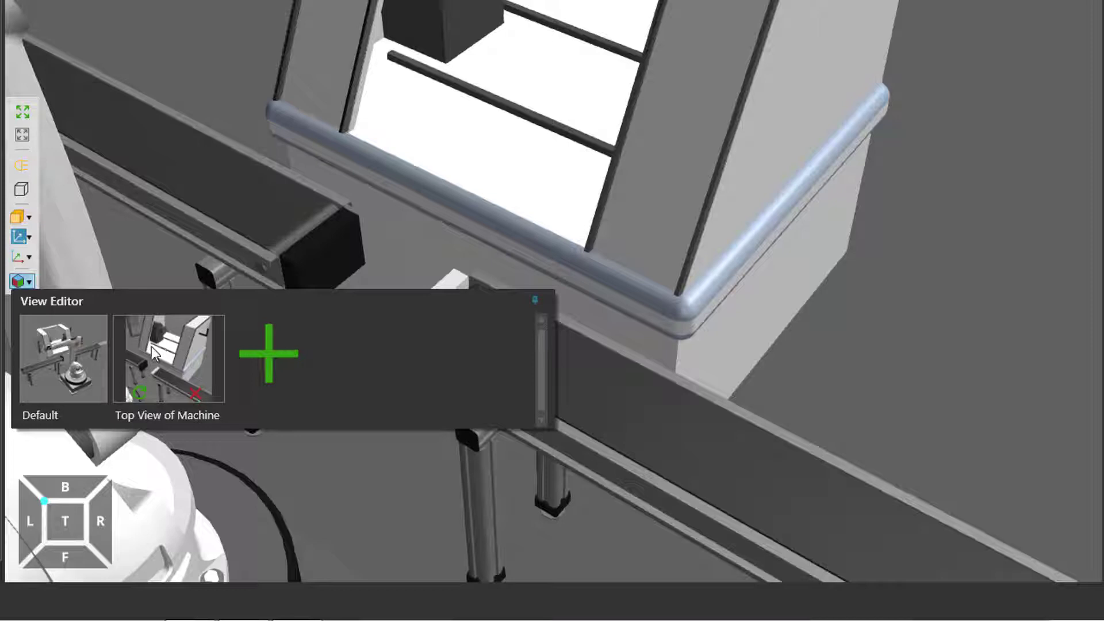
right_click_drag(983, 273, 873, 258)
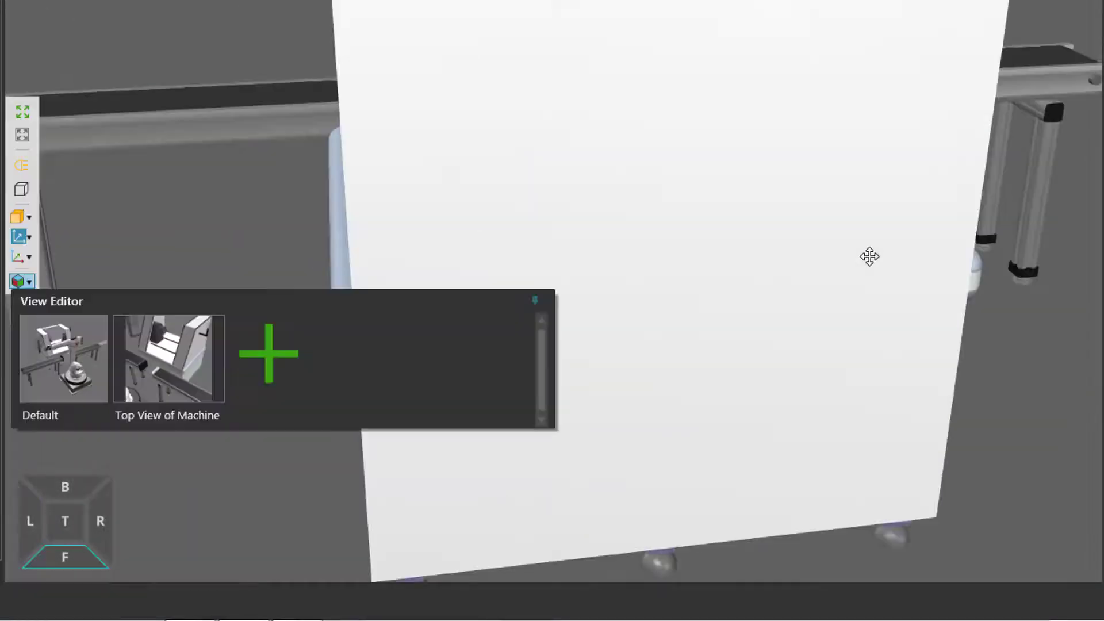
left_click(167, 359)
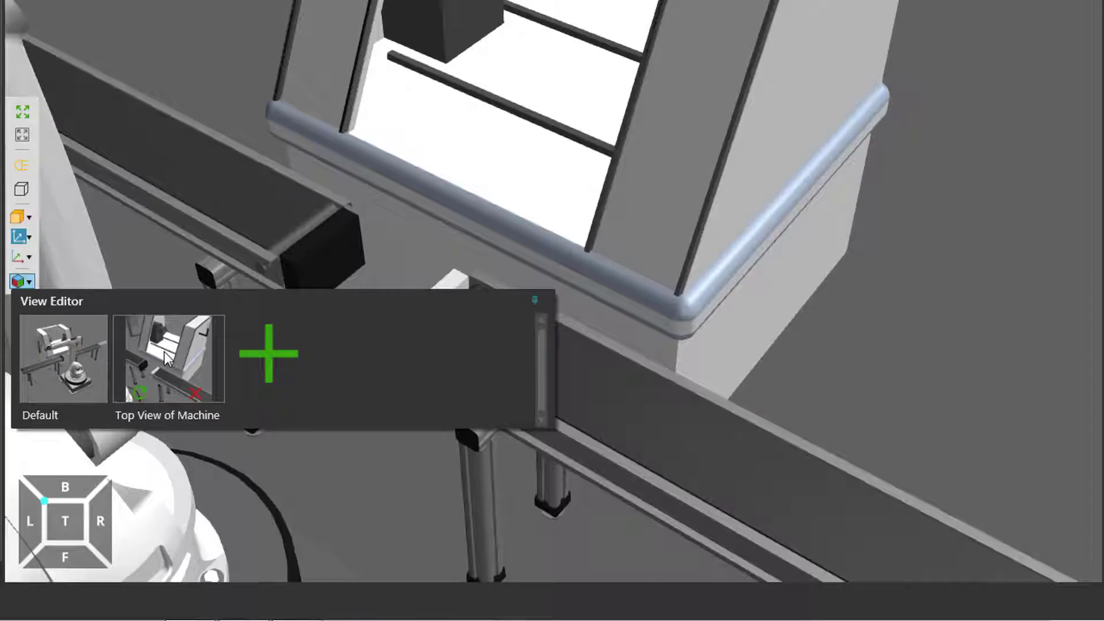
left_click(74, 366)
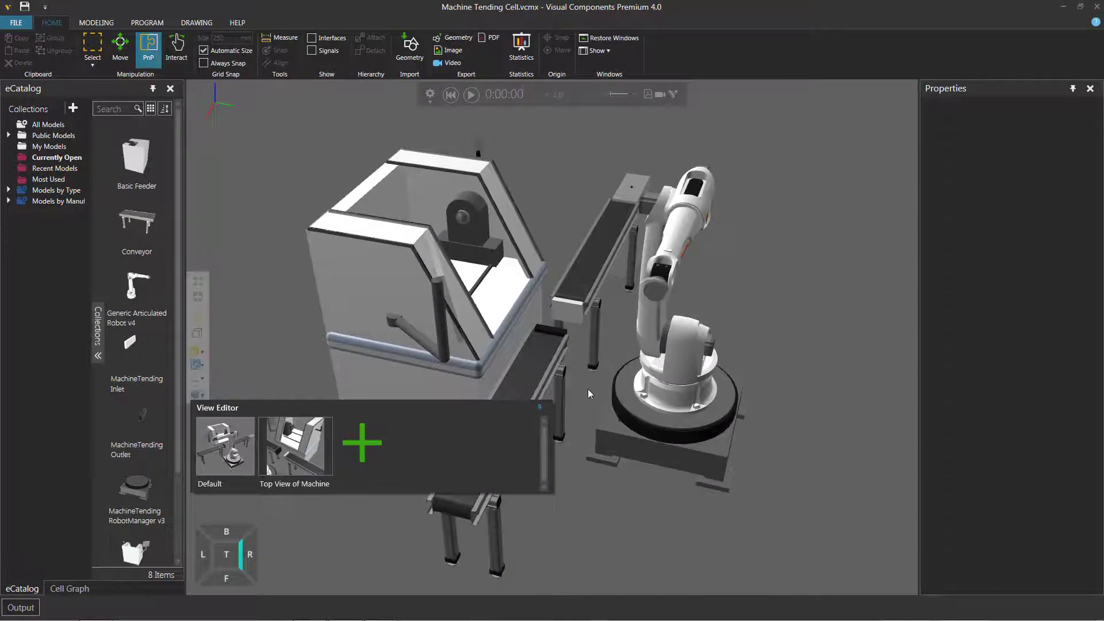
left_click(588, 389)
scroll(588, 389, "up", 5)
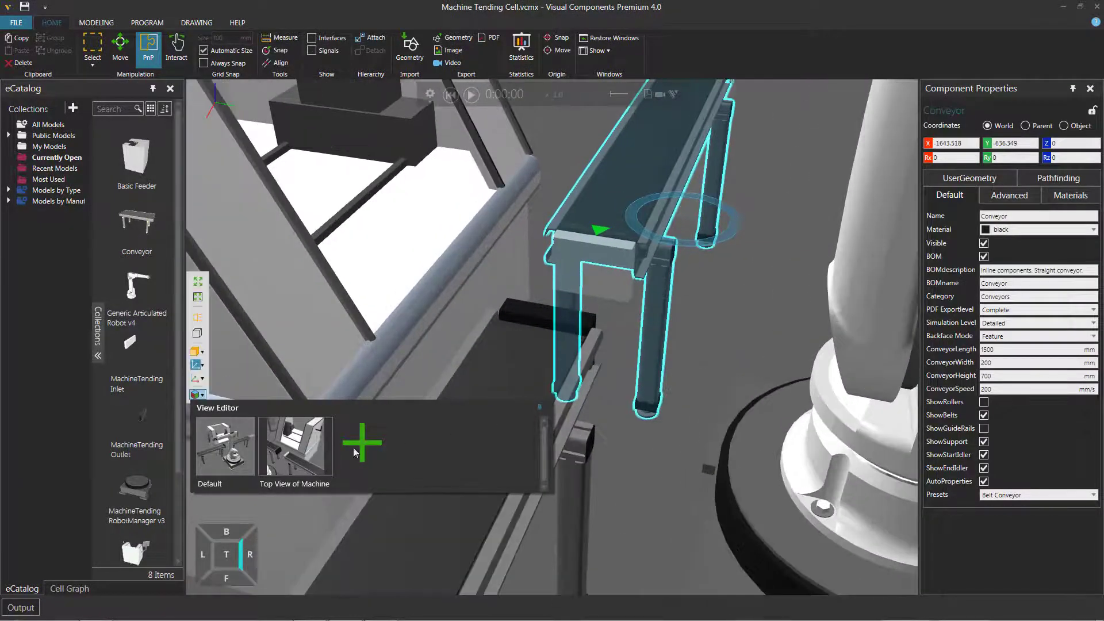
left_click(361, 442)
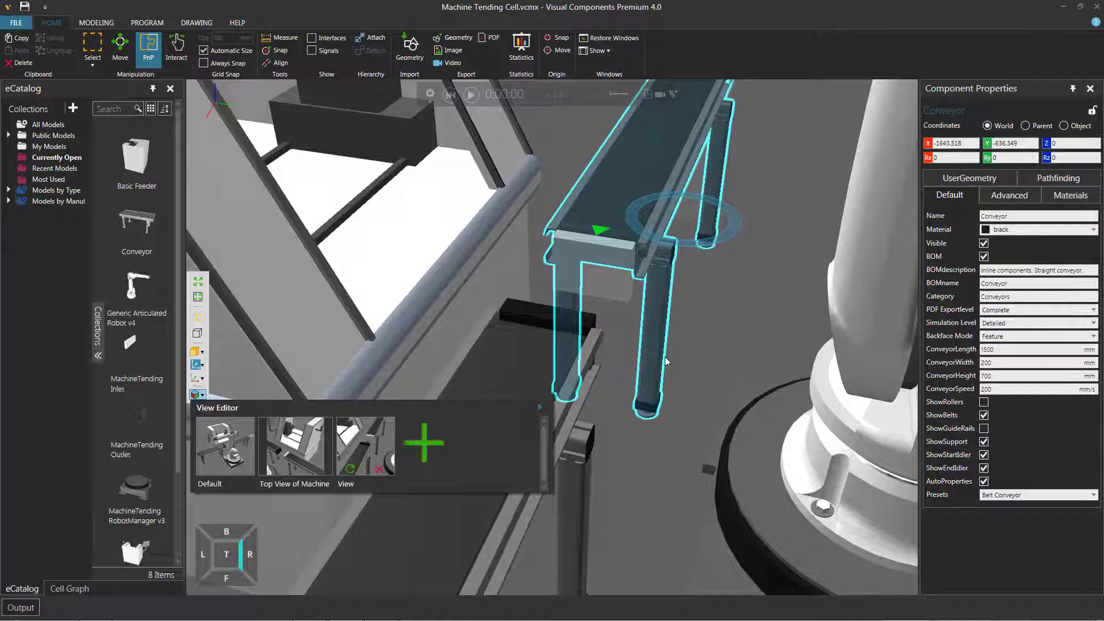
right_click_drag(708, 382, 709, 360)
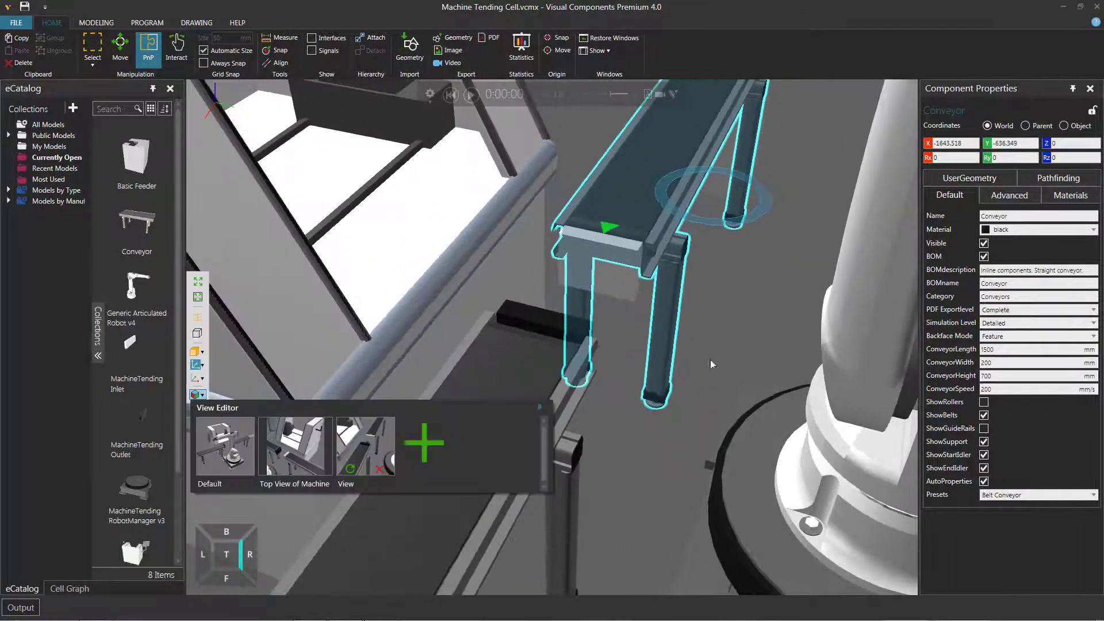
left_click(378, 468)
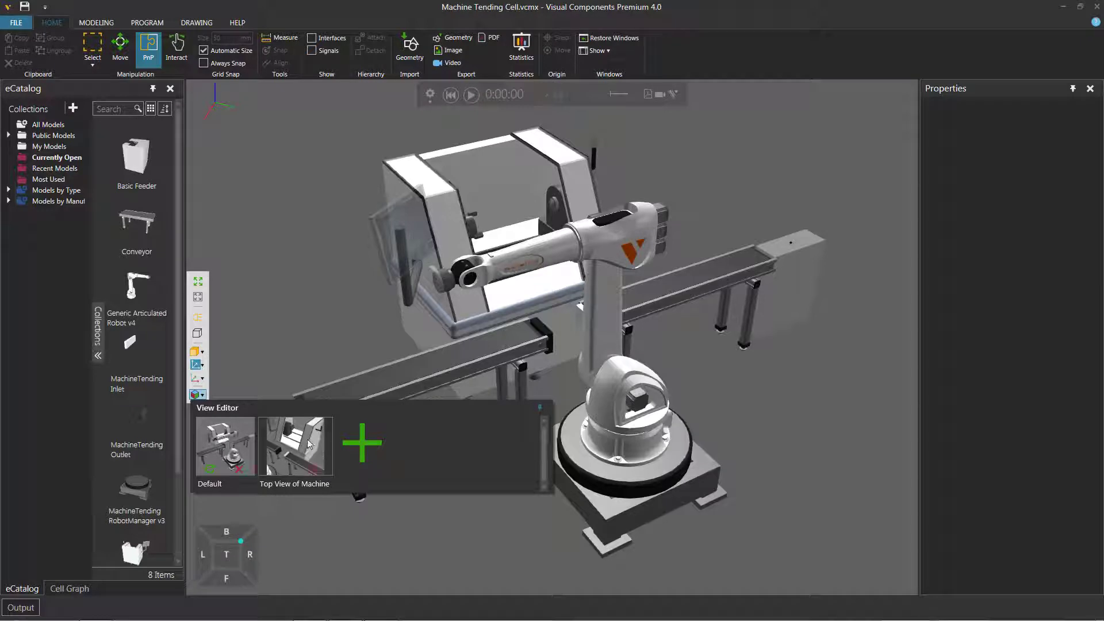
- Save, clear and reopen Machine Tending Cell.vcmx, then check its saved views in the View Editor
left_click(24, 7)
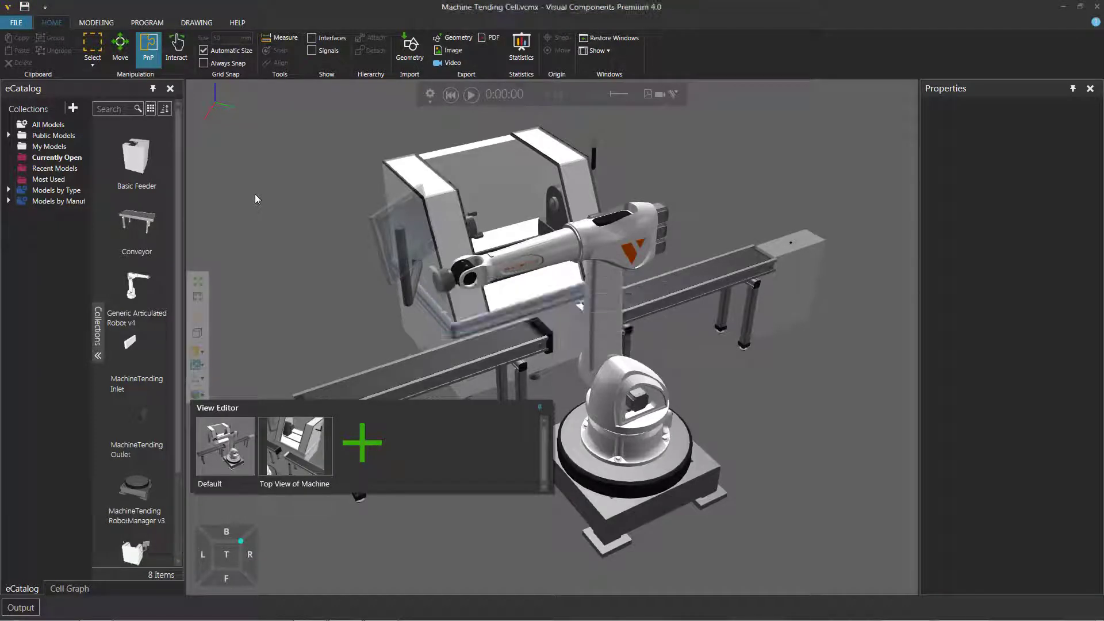
key("ctrl+n")
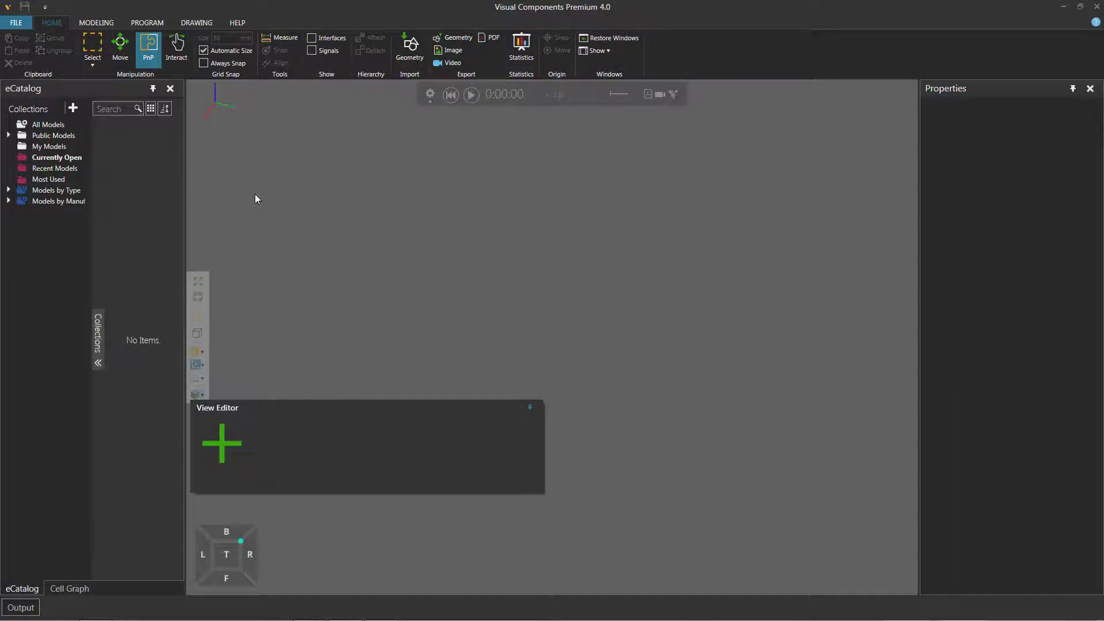
left_click(21, 23)
left_click(415, 139)
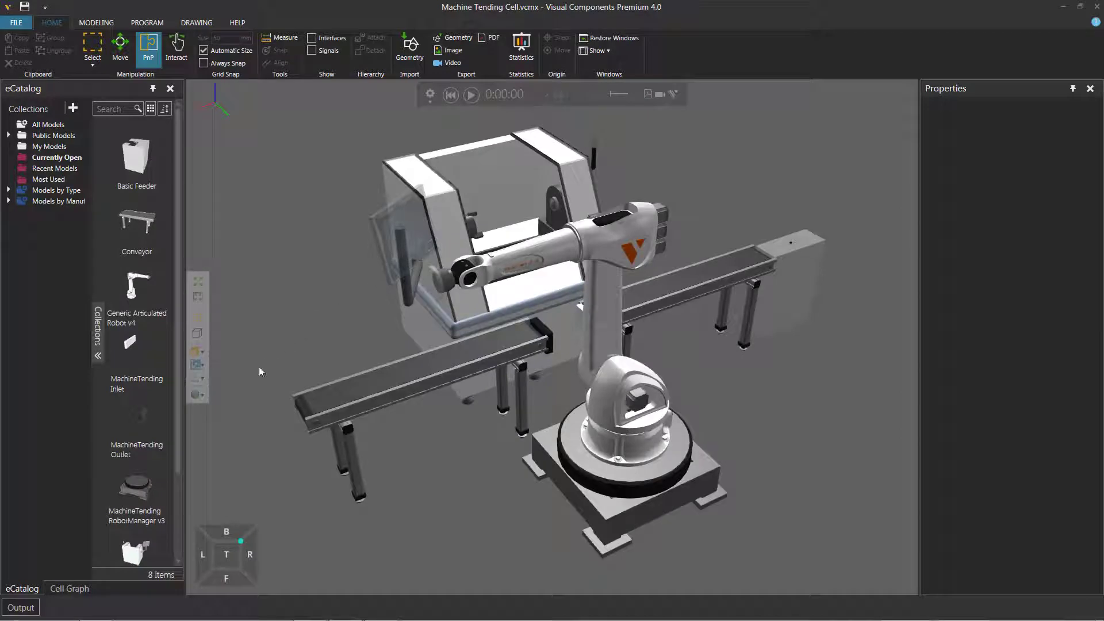
left_click(202, 397)
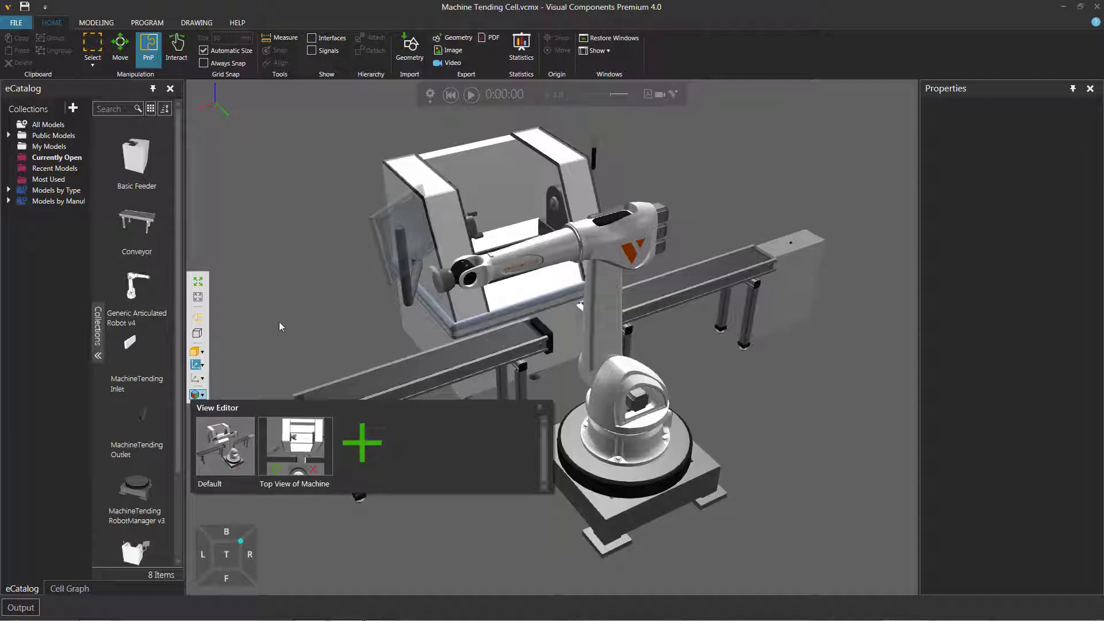
- Clear the layout and drag the Lab demo layout from eCatalog's Demo Layouts into the 3D view
left_click(539, 408)
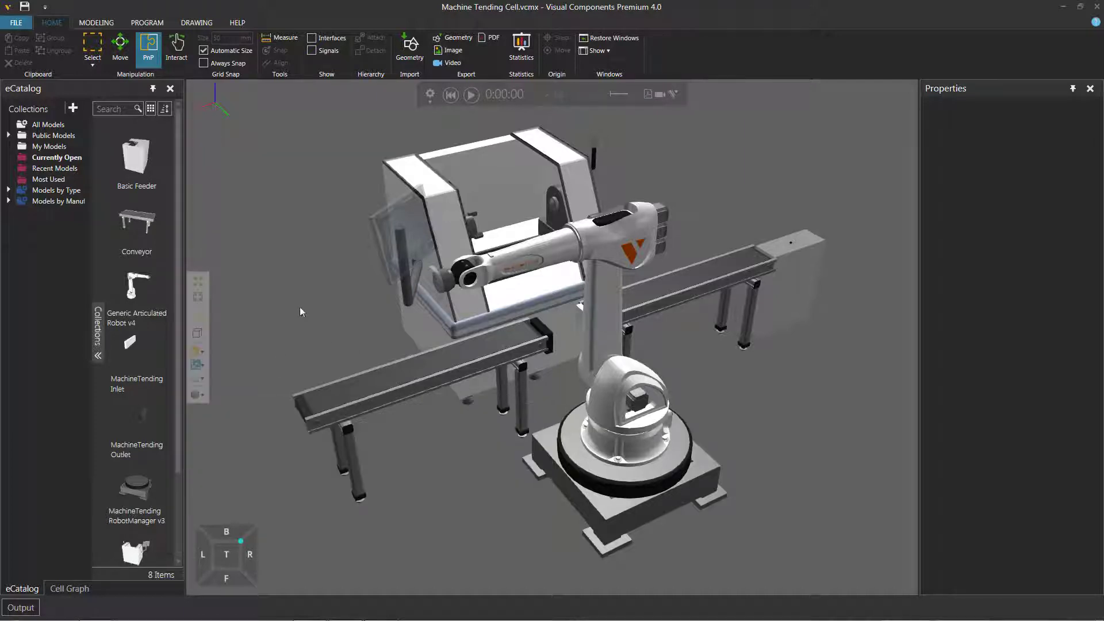
key("ctrl+n")
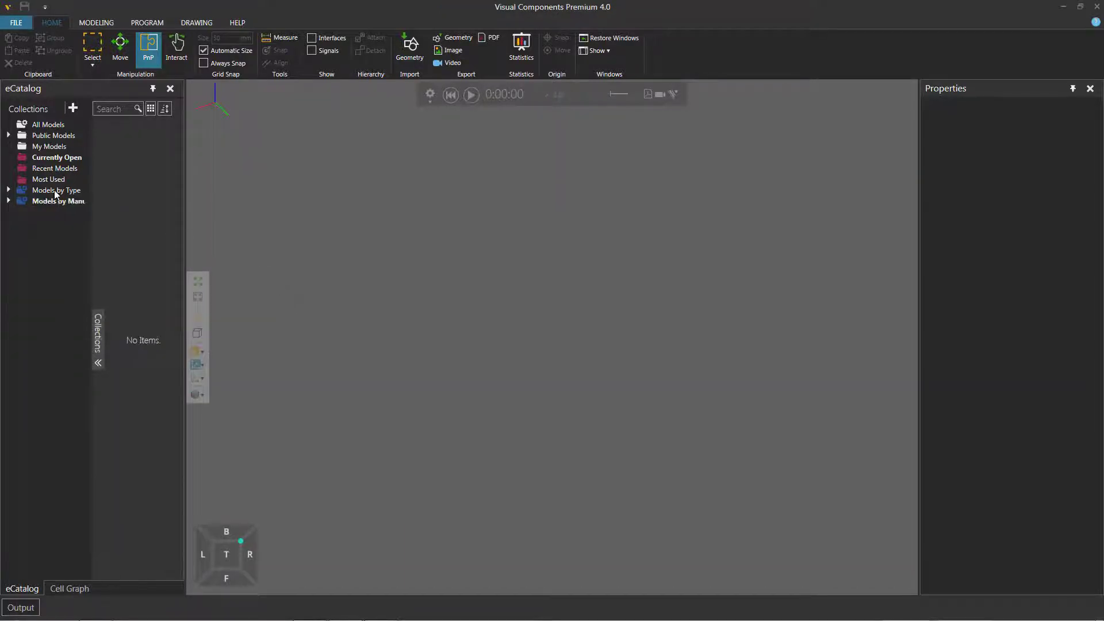
left_click(8, 189)
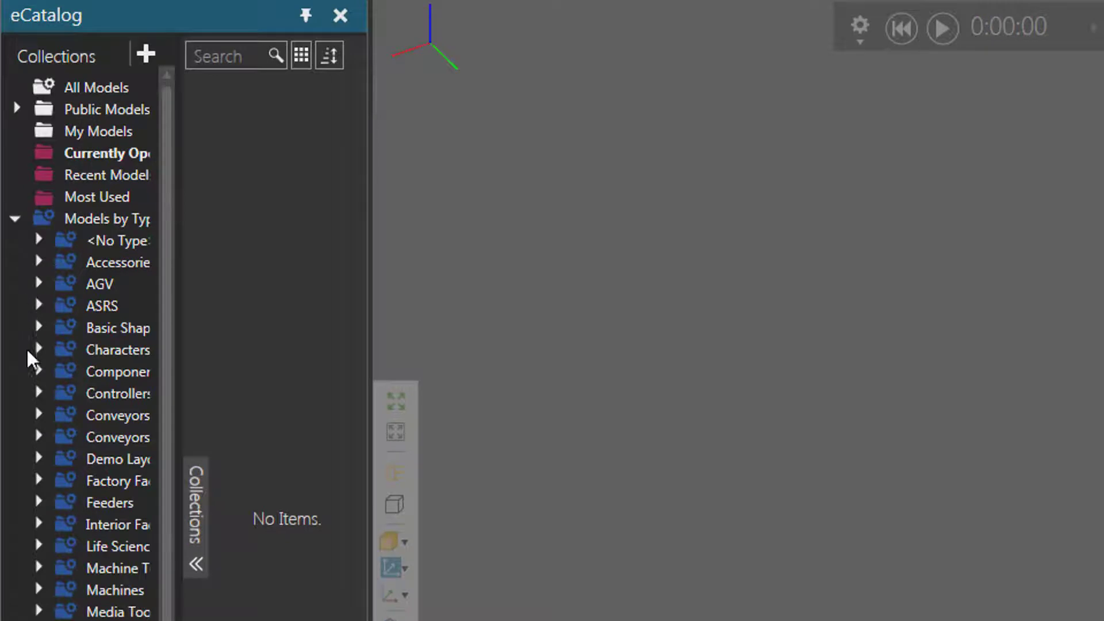
left_click(102, 467)
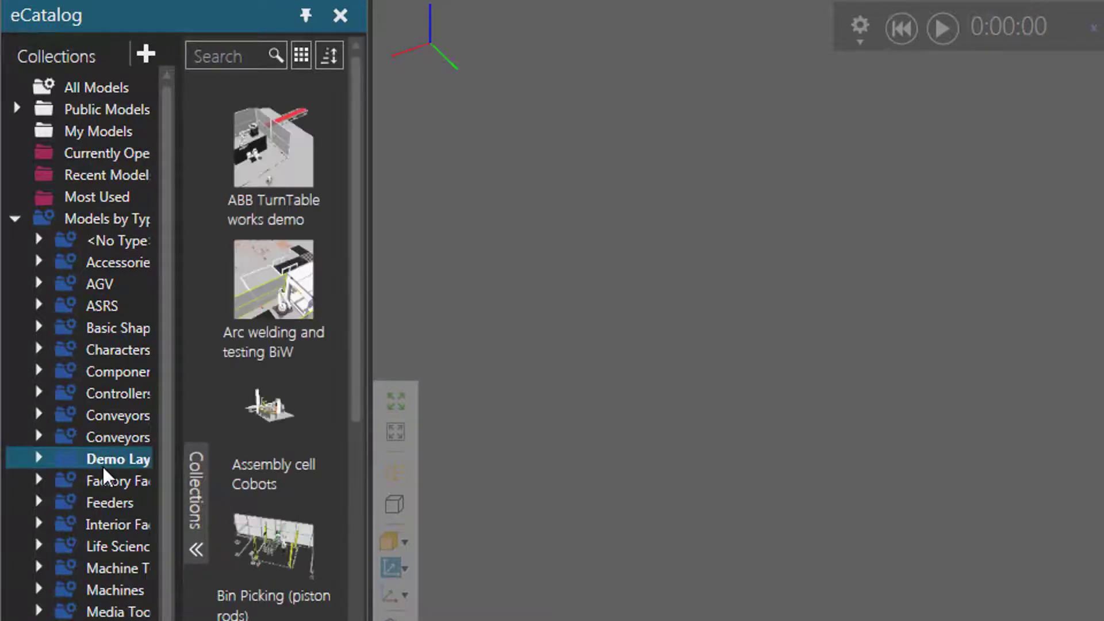
left_click_drag(357, 148, 360, 440)
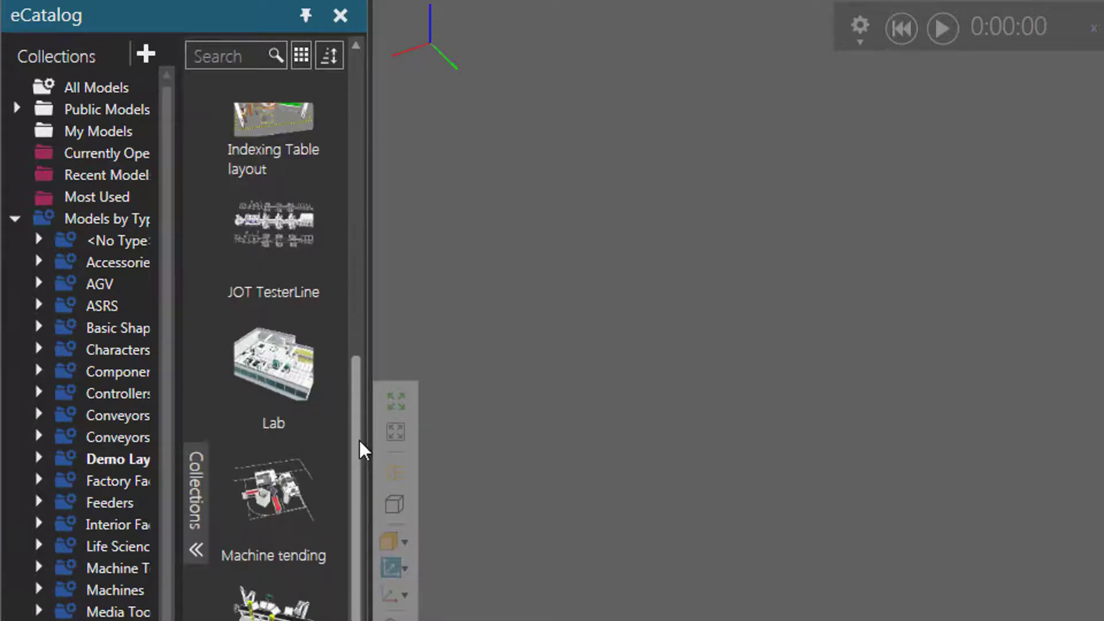
left_click(284, 370)
left_click_drag(285, 371, 1033, 468)
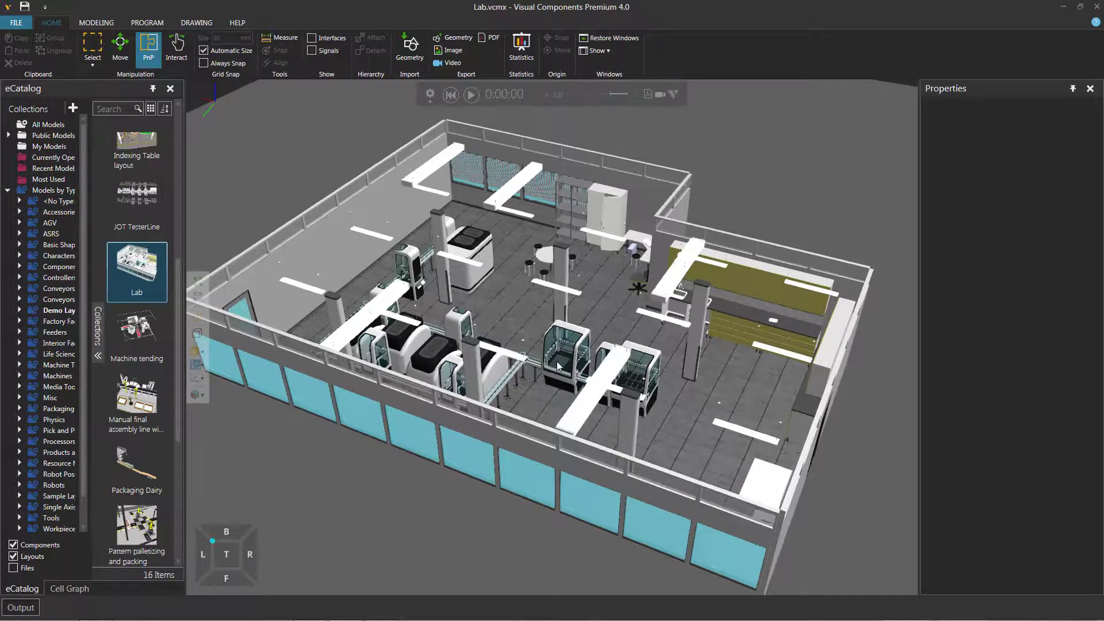
- Zoom in on the glass cabinet interior and save the close-up as 'View' in View Editor
scroll(557, 361, "up", 10)
scroll(556, 361, "up", 5)
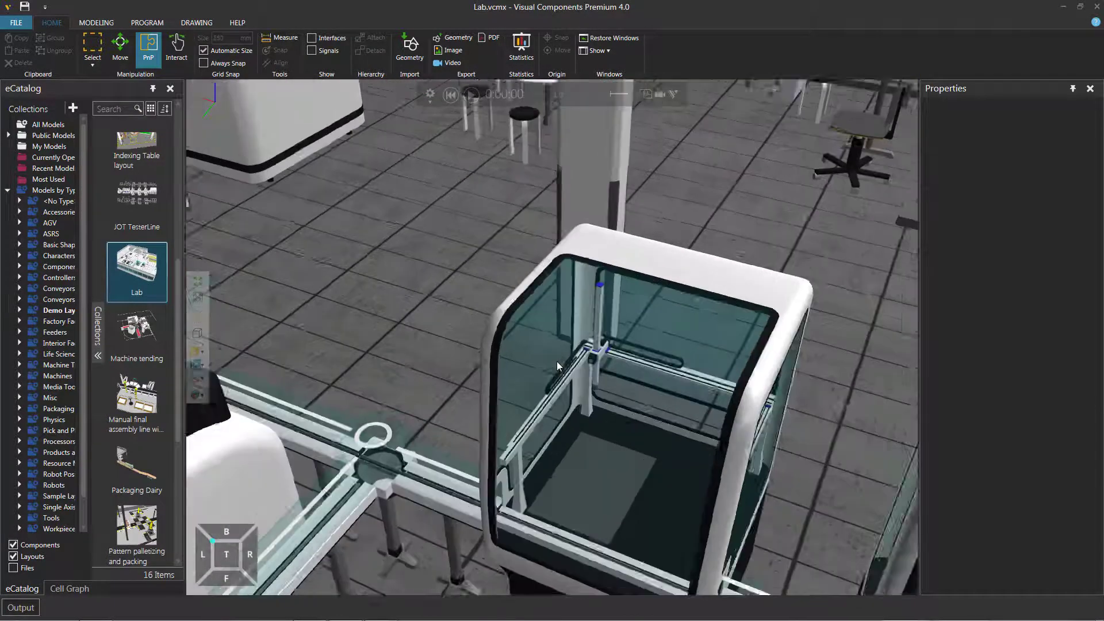
right_click_drag(780, 419, 747, 459)
scroll(725, 463, "up", 5)
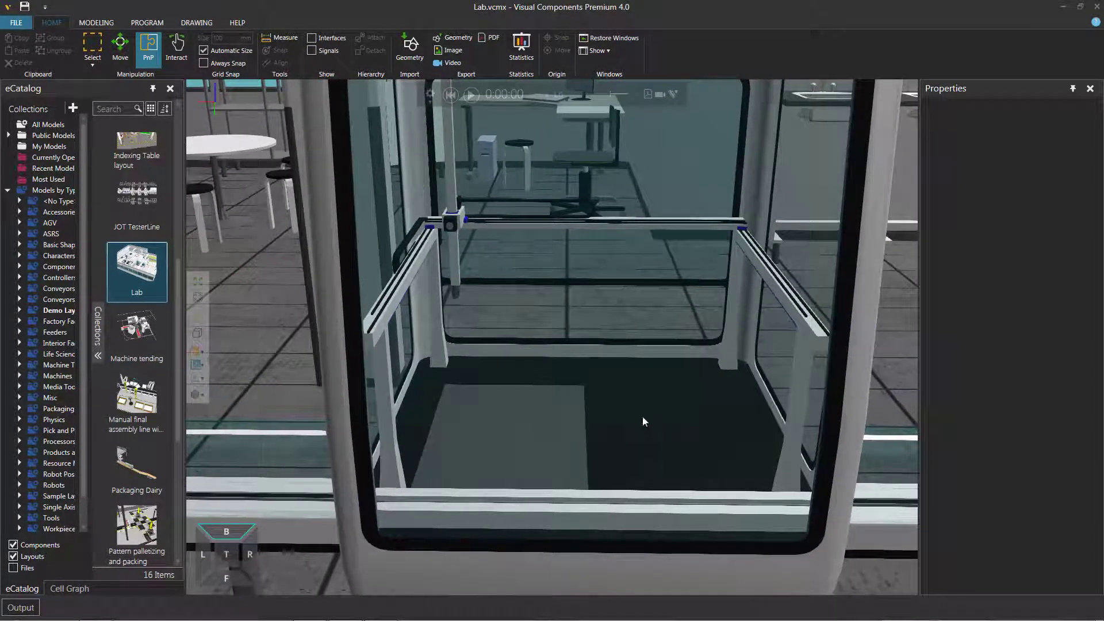
left_click(198, 395)
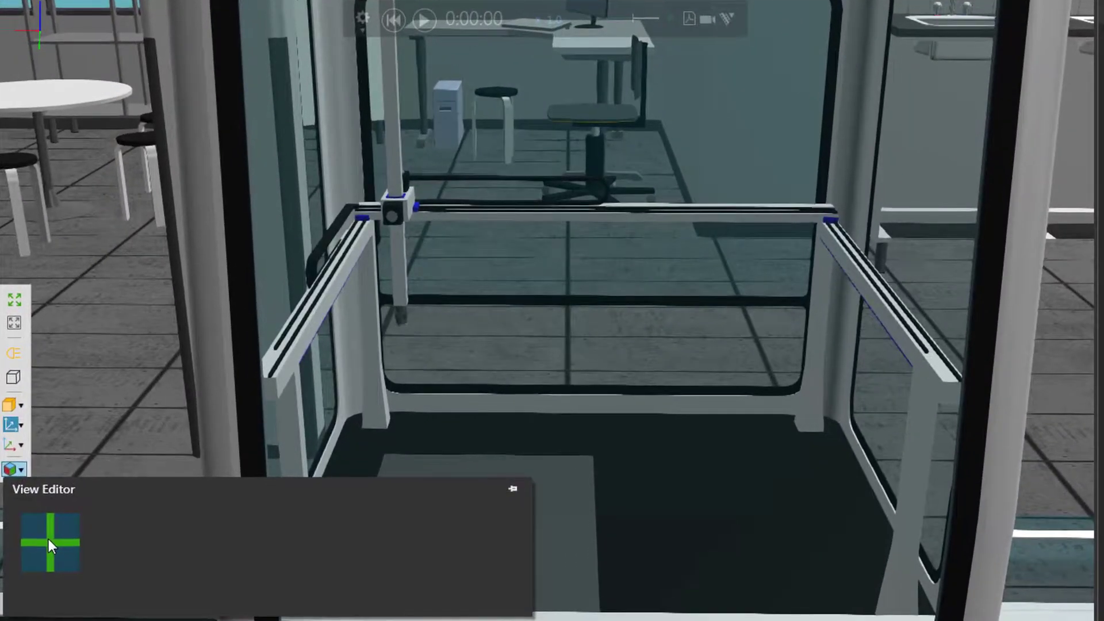
left_click(48, 539)
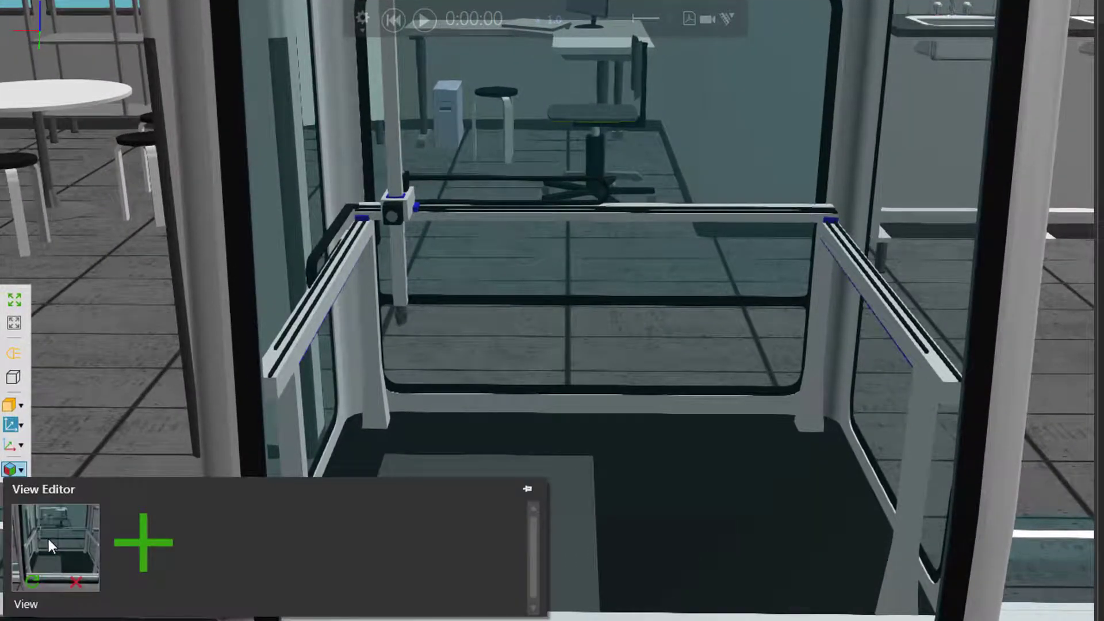
- Pan over to the trays cabinet and add it as a second saved view, View2
right_click_drag(984, 534, 388, 539)
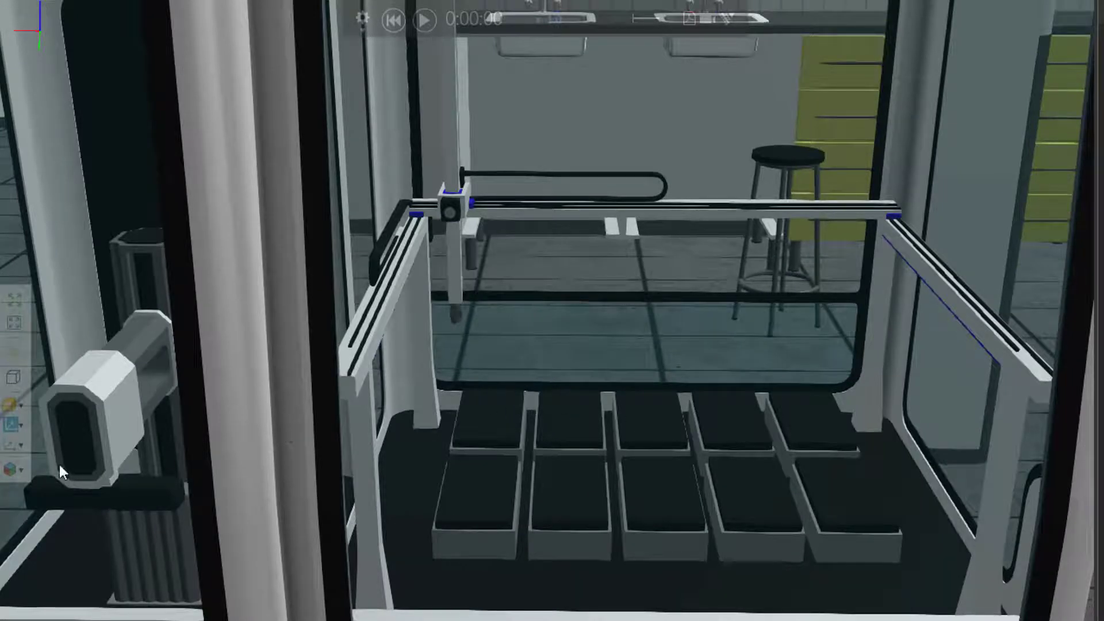
left_click(20, 469)
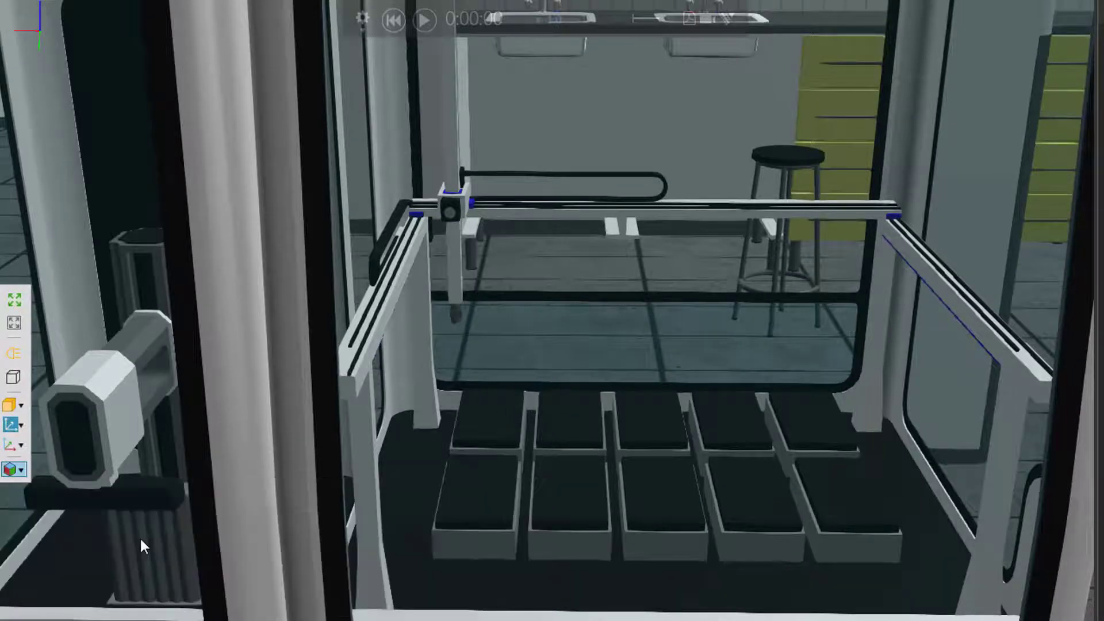
mouse_move(140, 536)
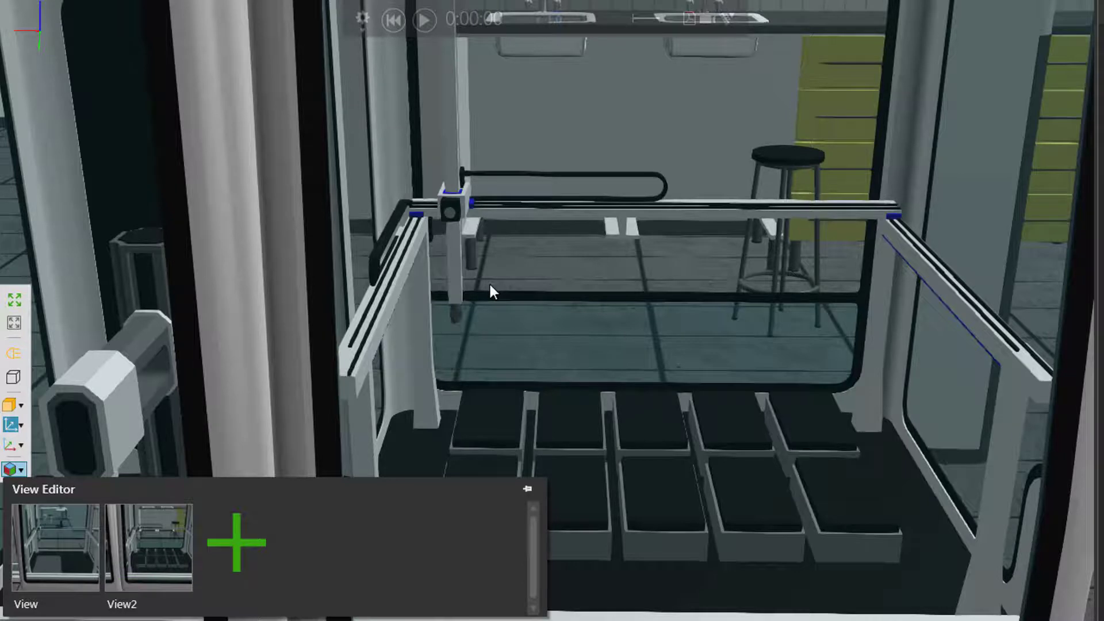
- Select the trays cabinet, zoom out and orbit the scene away from the cabinets
left_click(595, 263)
scroll(594, 263, "down", 8)
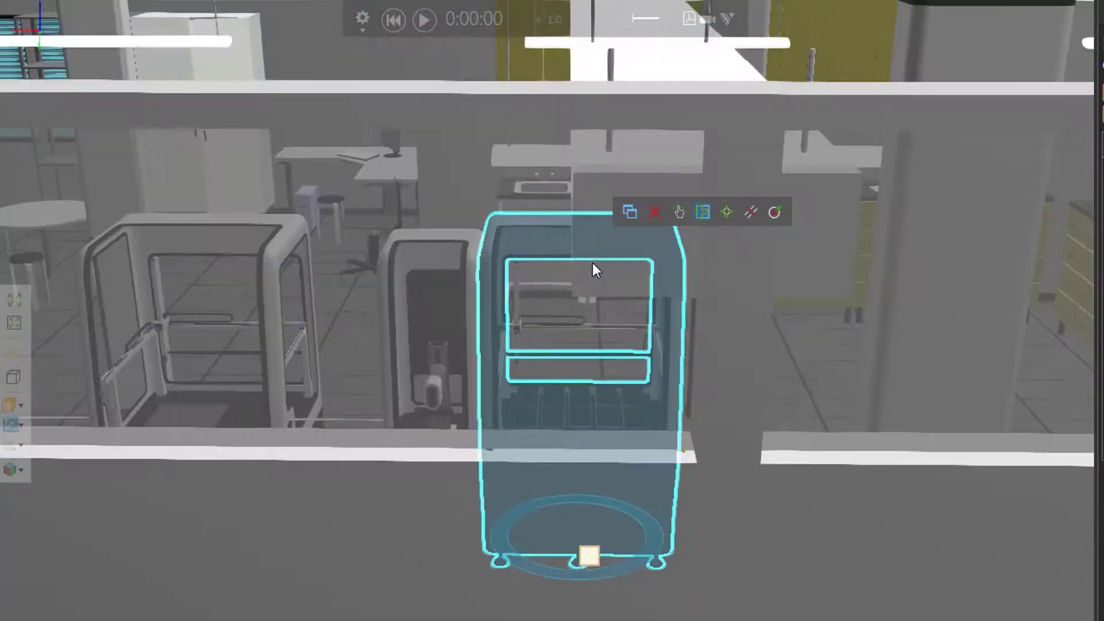
scroll(592, 263, "down", 3)
right_click_drag(702, 358, 507, 364)
middle_click_drag(581, 499, 309, 541)
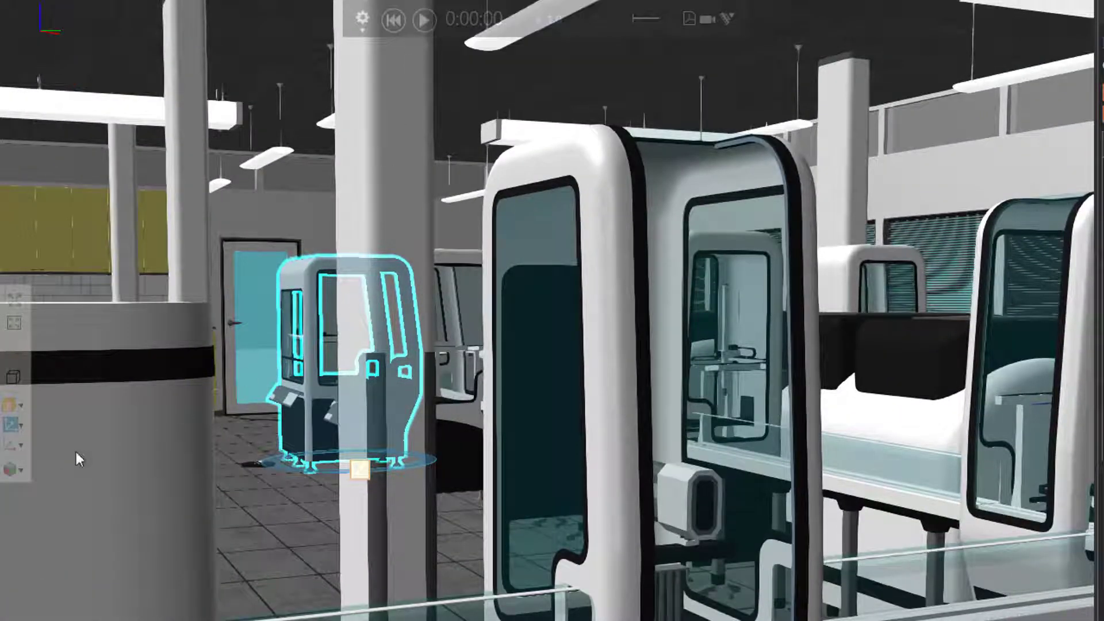
- Recall the saved 'View' close-up, then the View2 close-up of the trays cabinet
left_click(17, 469)
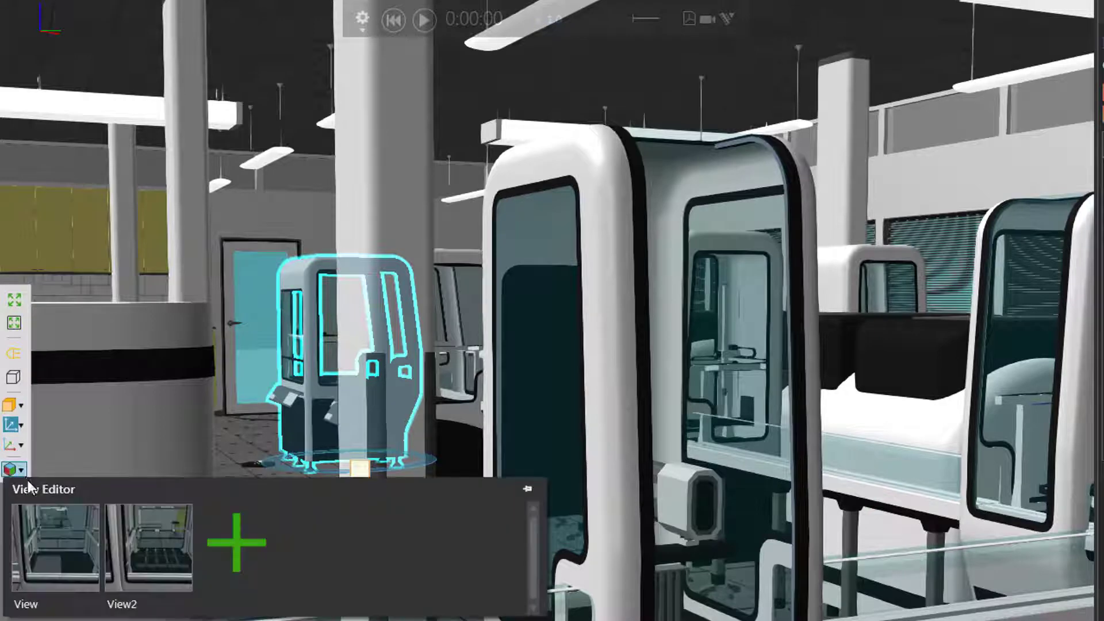
left_click(51, 539)
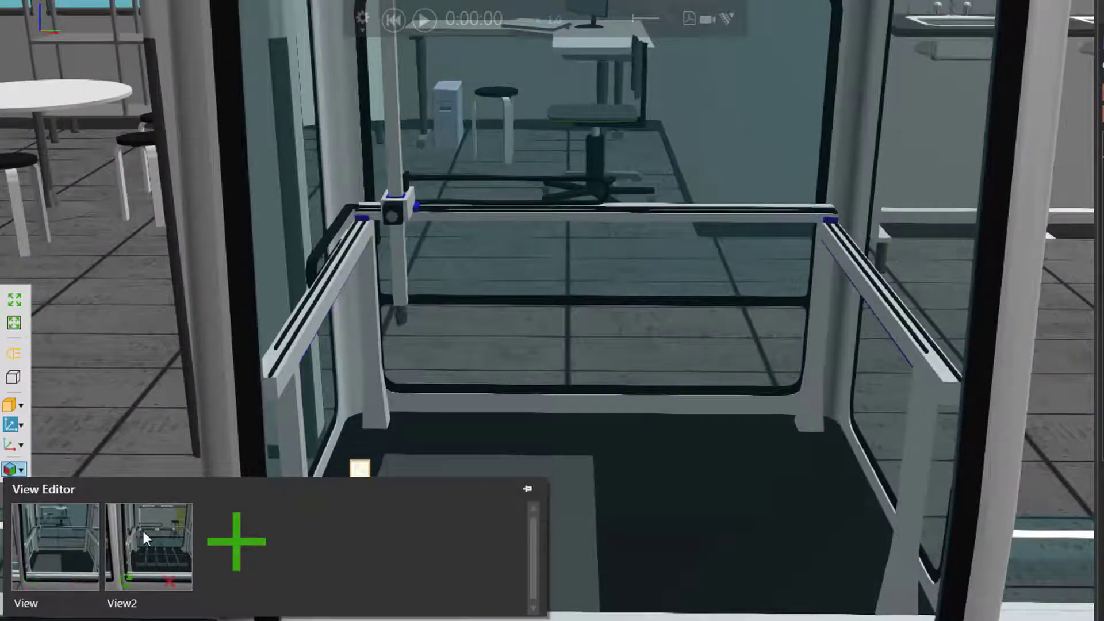
left_click(143, 531)
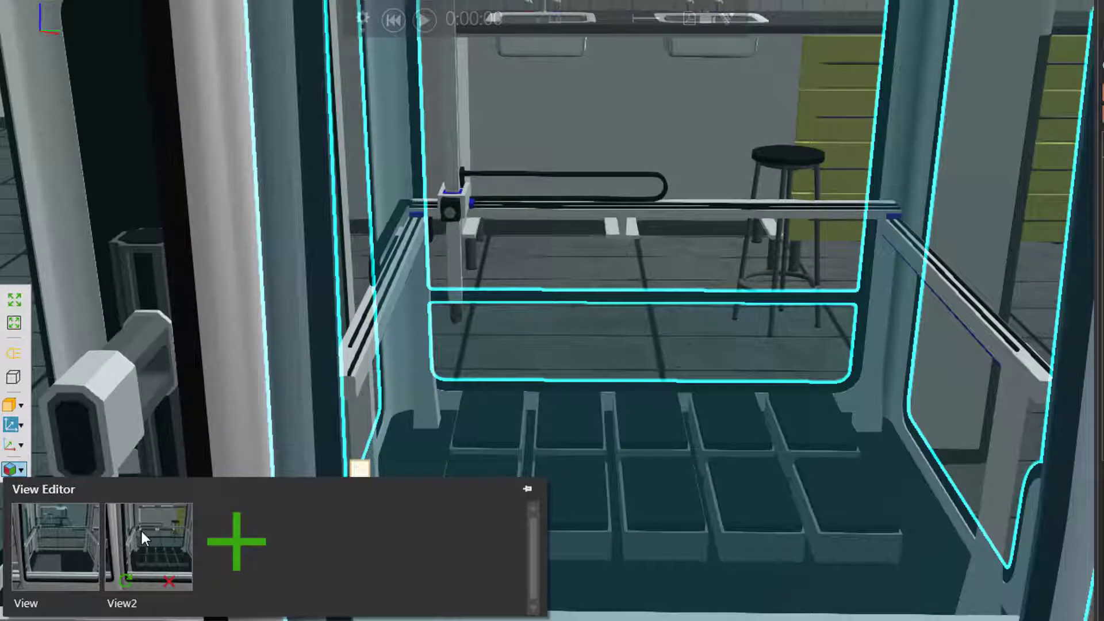